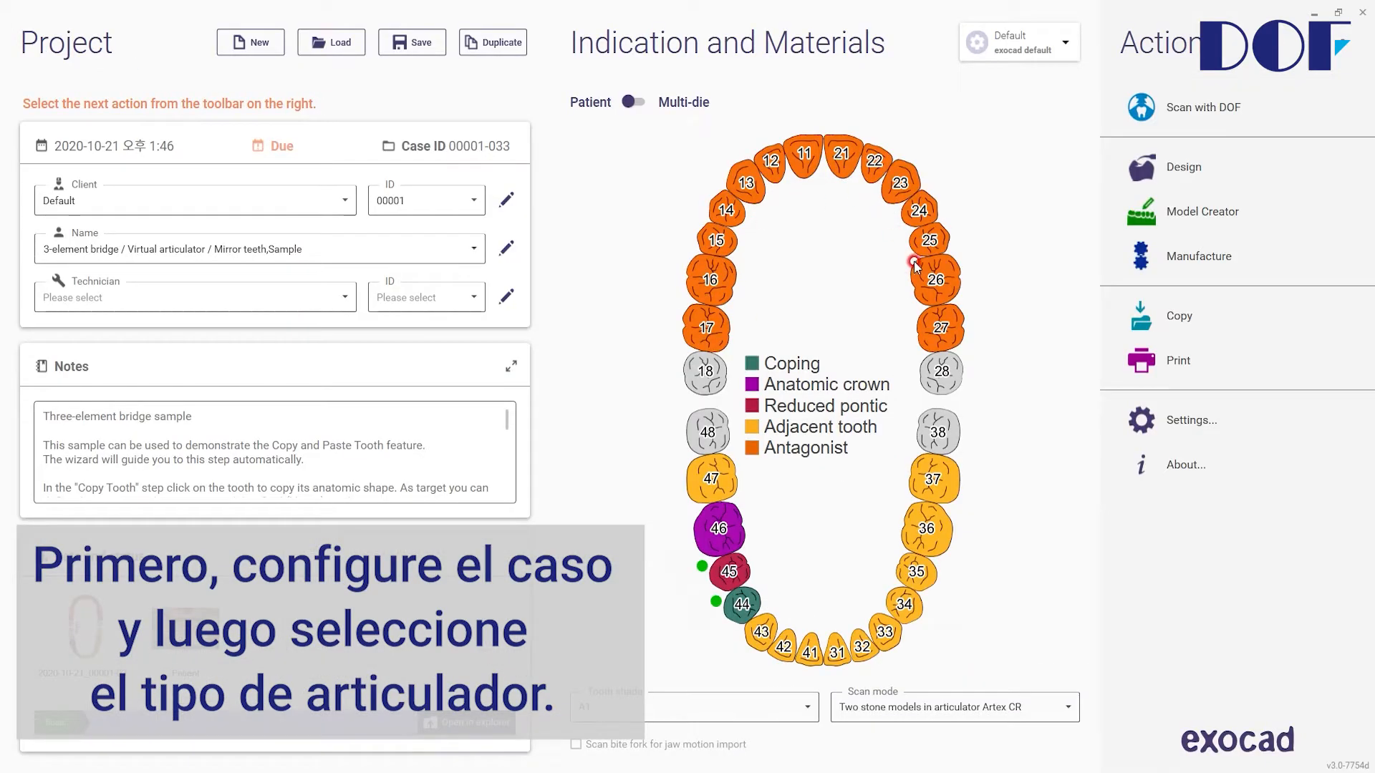
Review the articulator types available as scan mode, leaving two stone models in articulator Artex CR selected
{"action": "left_click", "coordinate": [864, 709]}
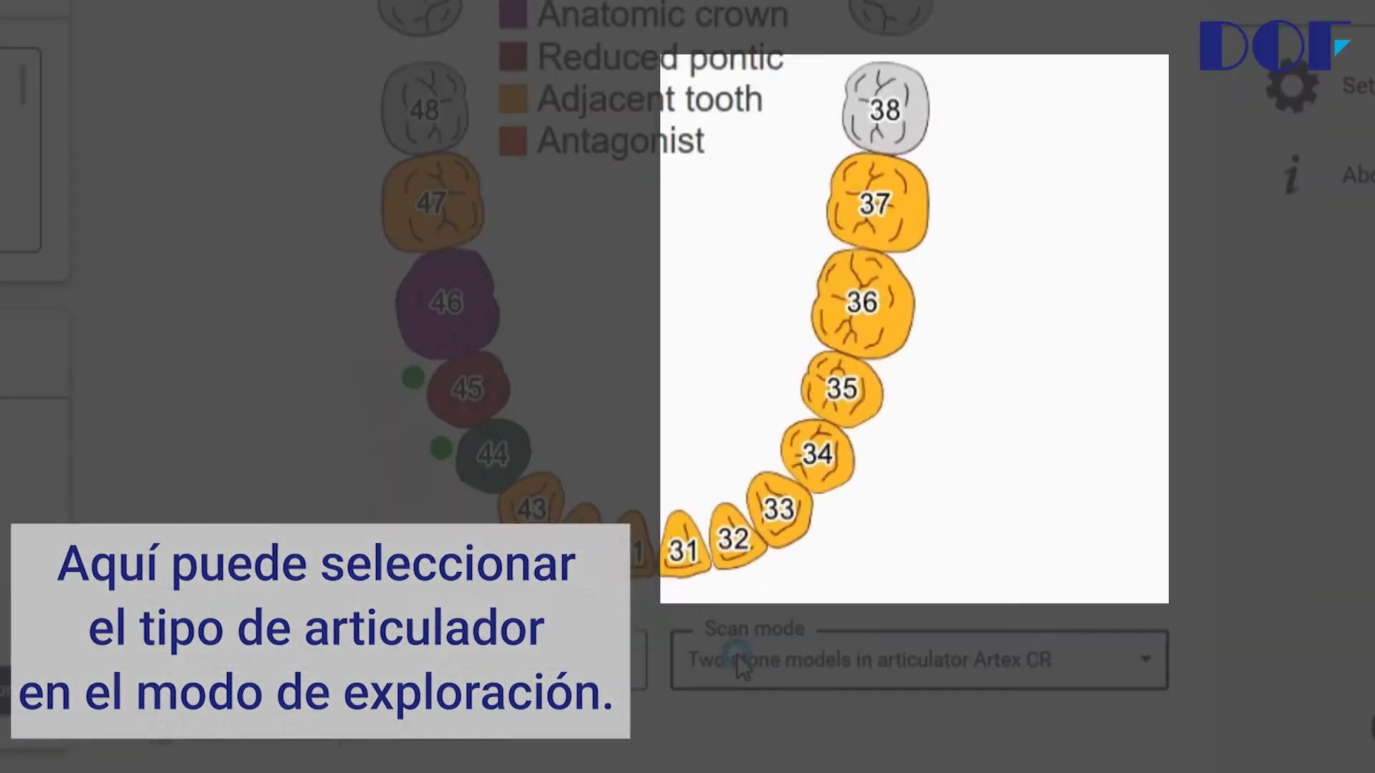
{"action": "left_click", "coordinate": [736, 625]}
{"action": "scroll", "coordinate": [913, 334], "scroll_direction": "down", "scroll_amount": 2}
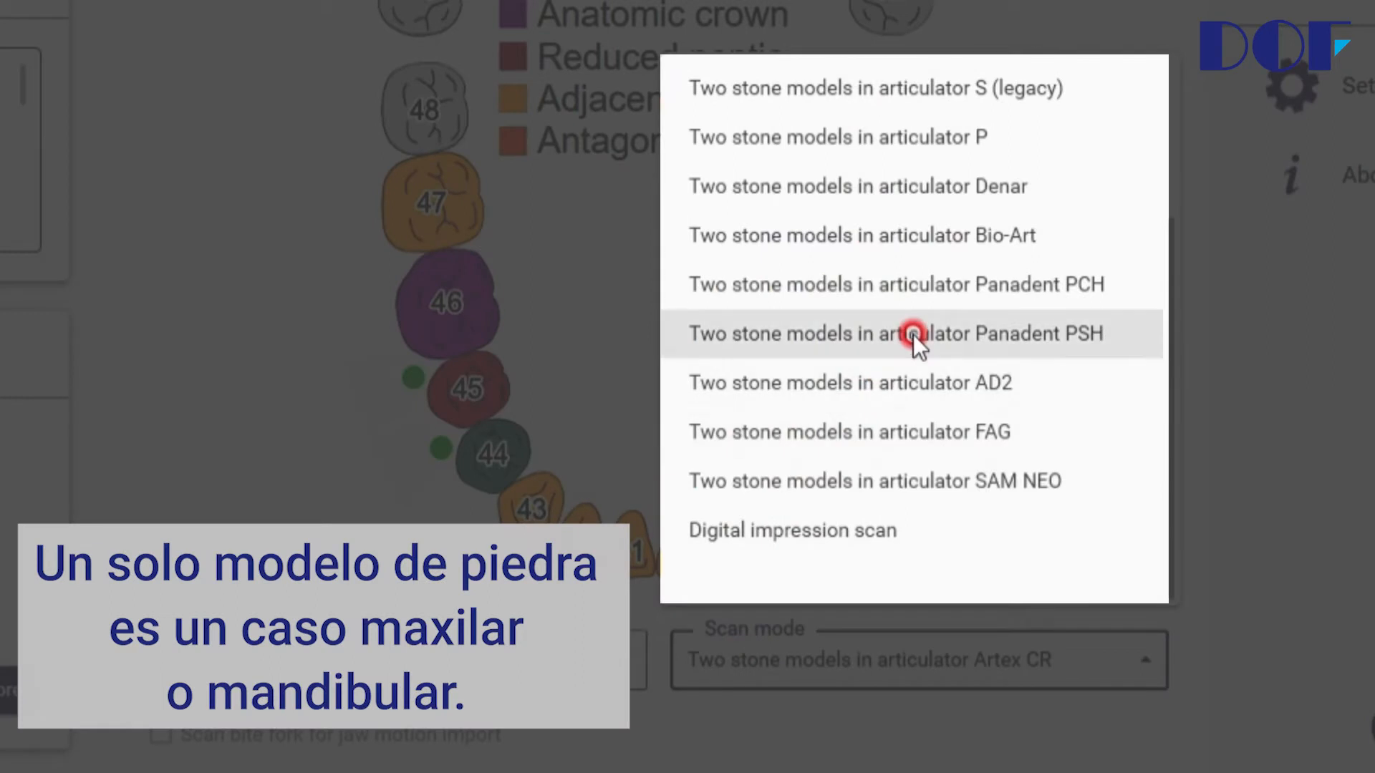
{"action": "scroll", "coordinate": [913, 333], "scroll_direction": "up", "scroll_amount": 3}
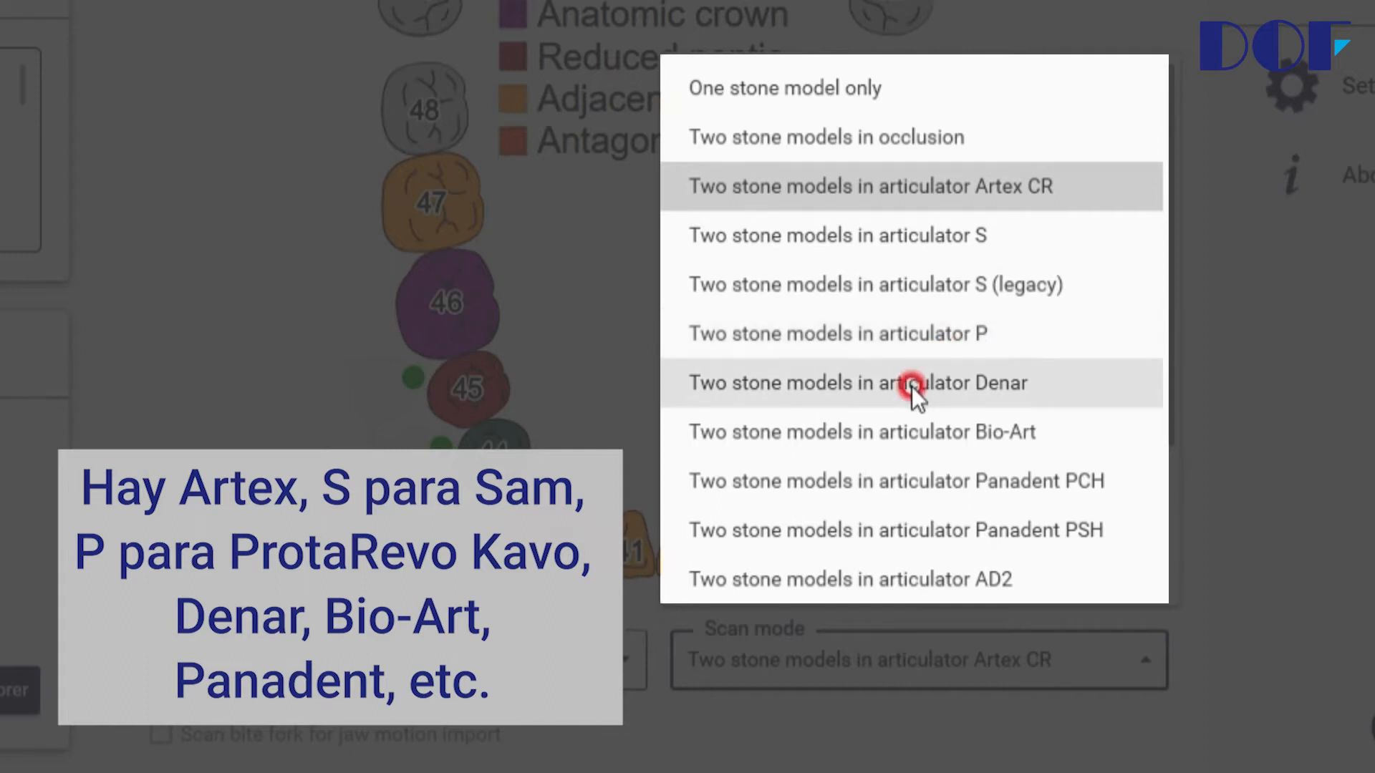
{"action": "scroll", "coordinate": [918, 427], "scroll_direction": "down", "scroll_amount": 3}
{"action": "scroll", "coordinate": [918, 429], "scroll_direction": "up", "scroll_amount": 3}
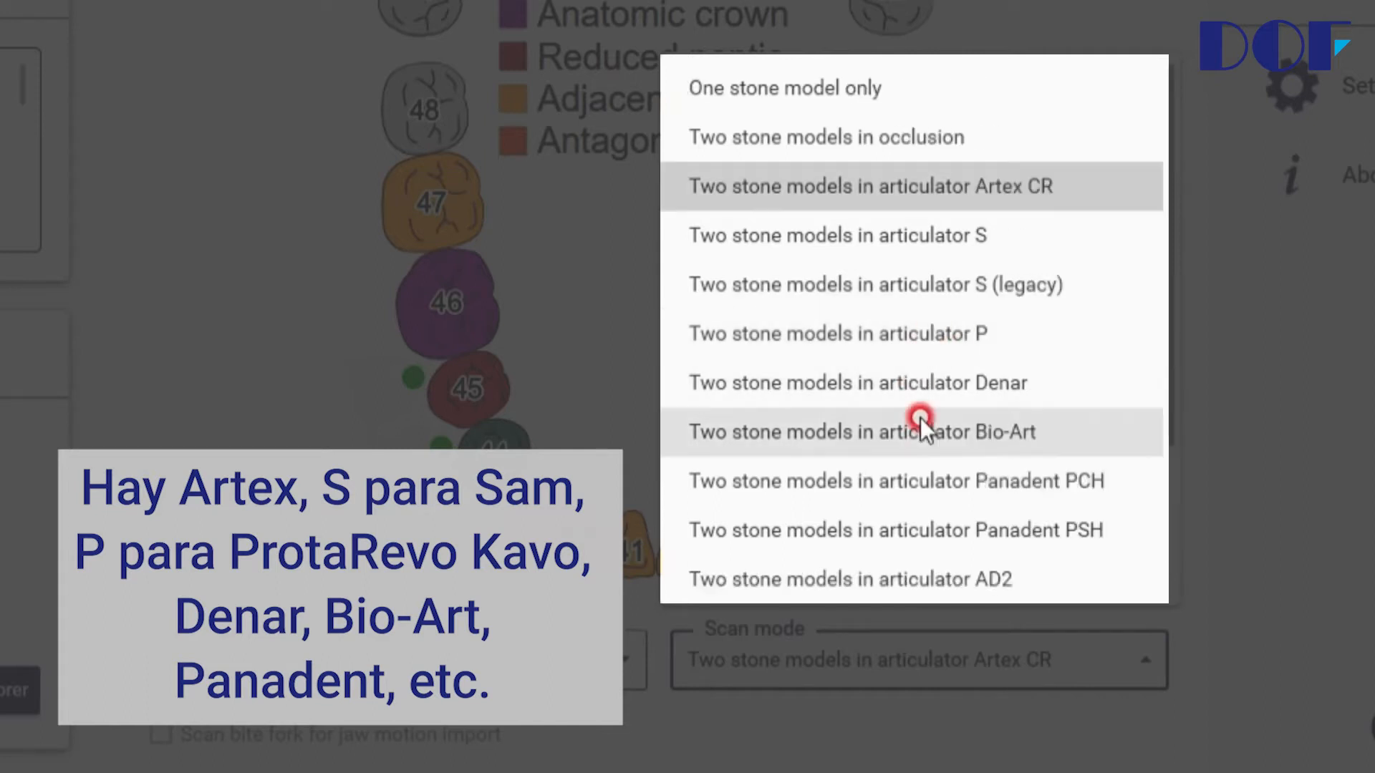
{"action": "scroll", "coordinate": [945, 513], "scroll_direction": "down", "scroll_amount": 3}
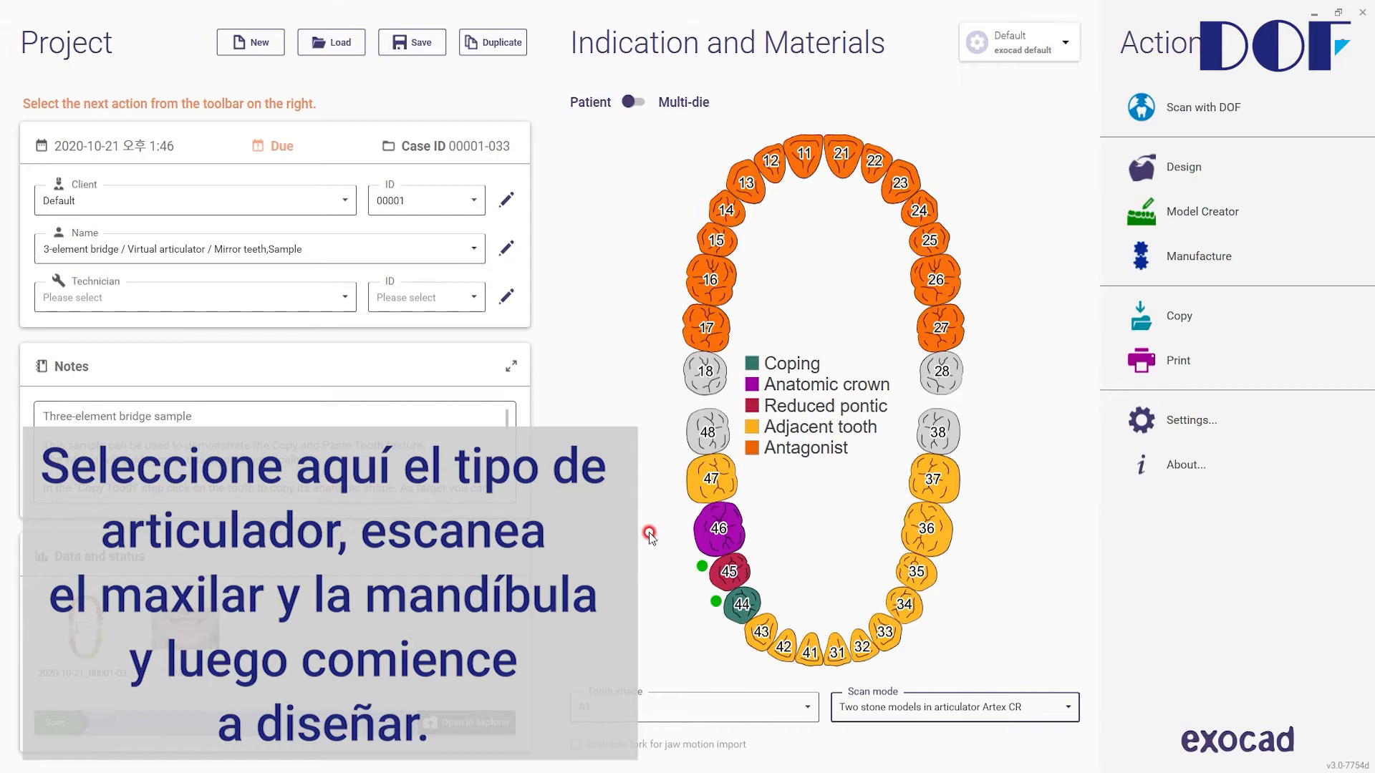
Start designing the bridge case and launch the virtual articulator with the jaw models mounted in it
{"action": "left_click", "coordinate": [1181, 176]}
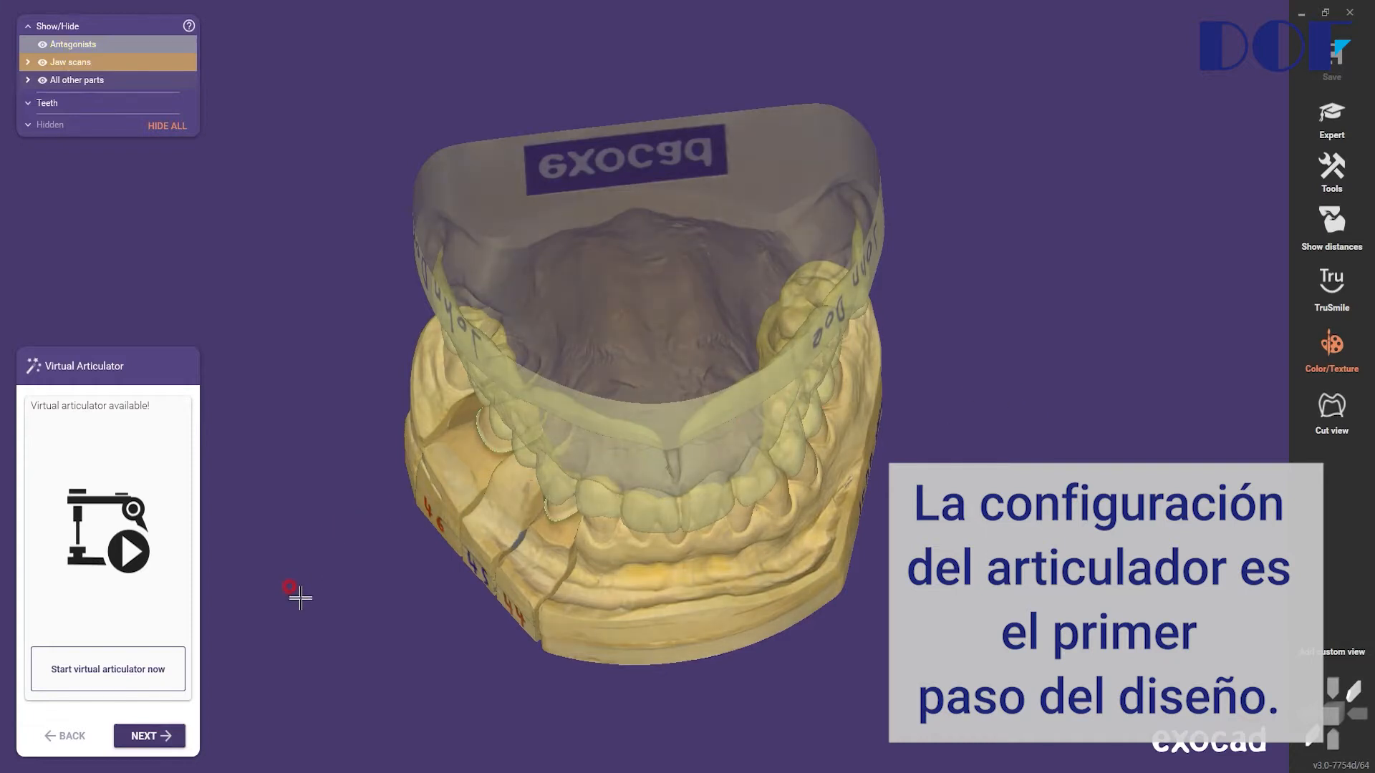
{"action": "right_click_drag", "start_coordinate": [475, 589], "coordinate": [501, 573]}
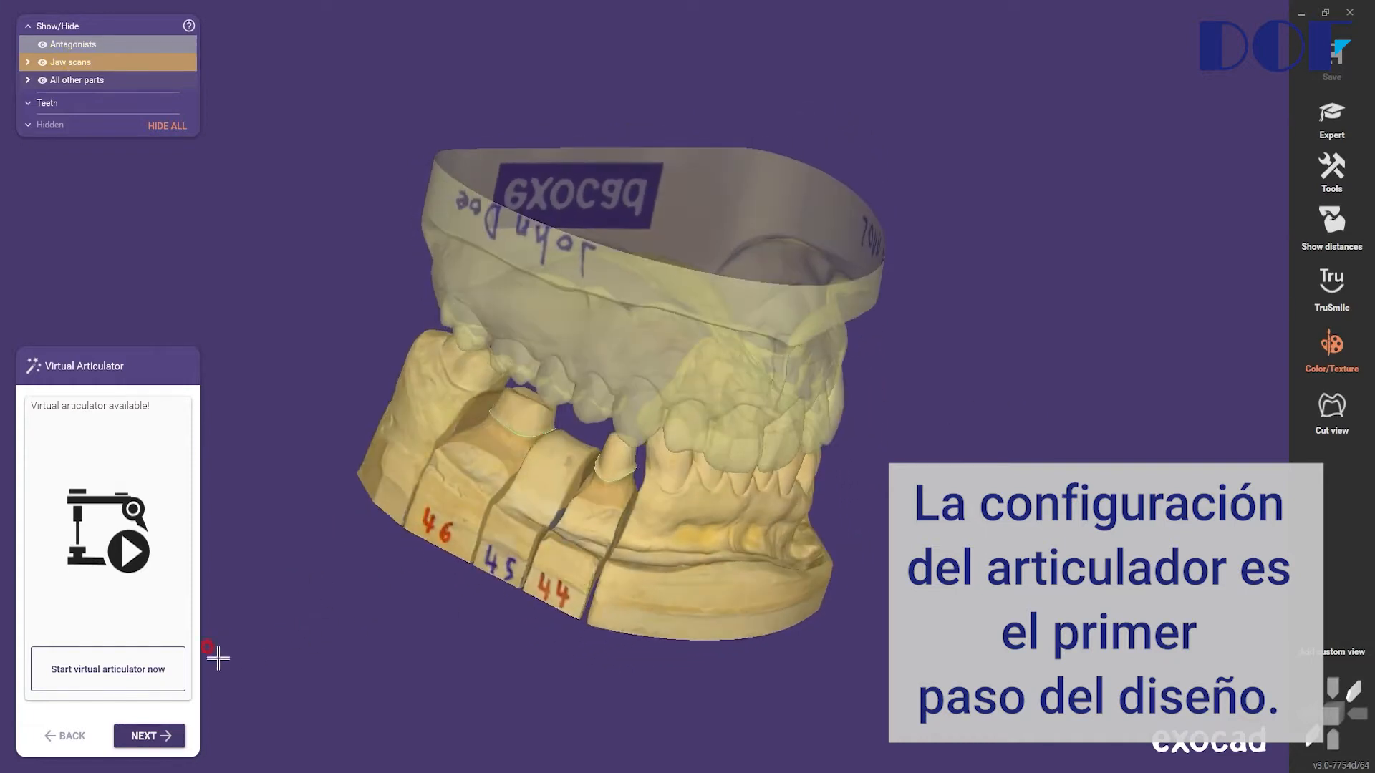
{"action": "left_click", "coordinate": [136, 680]}
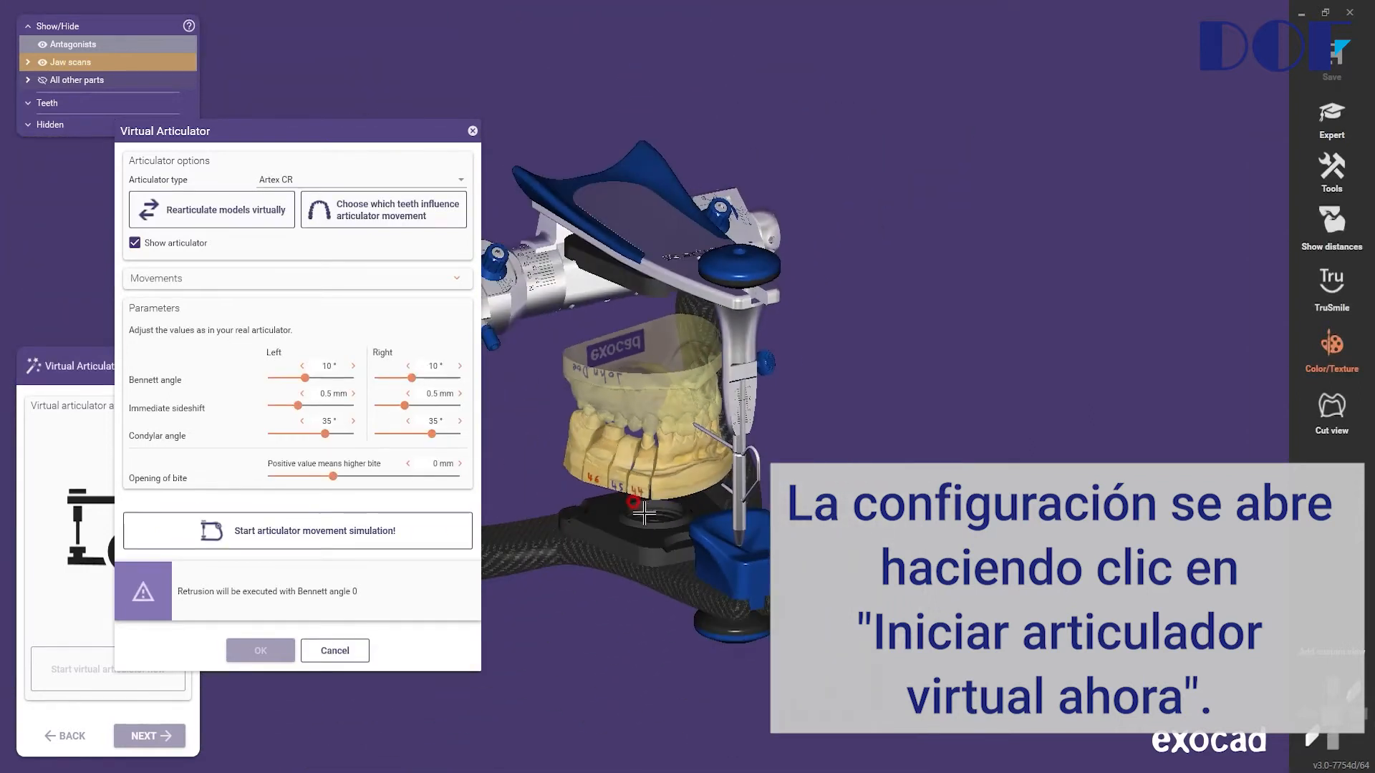
{"action": "middle_click_drag", "start_coordinate": [622, 348], "coordinate": [895, 333]}
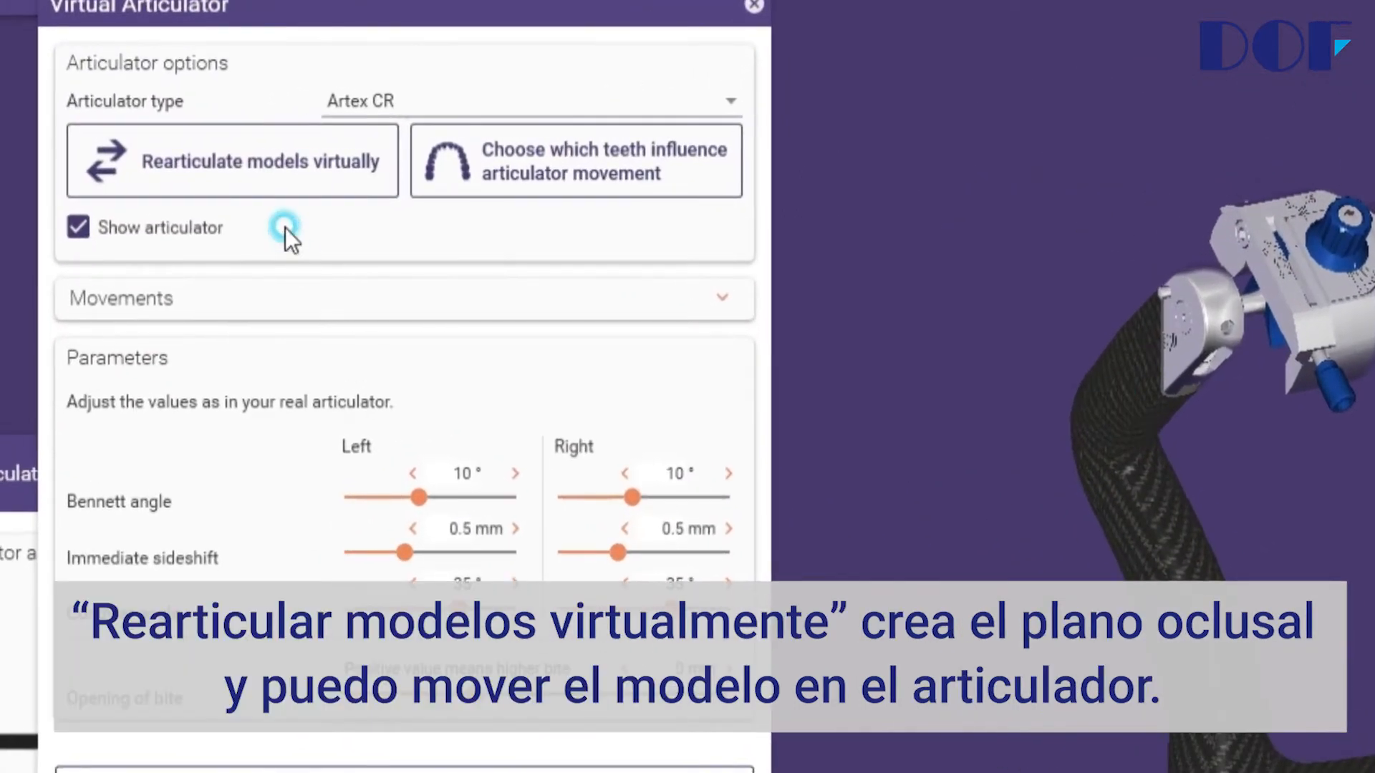
Rearticulate the models virtually by manually moving and rotating the jaws in all directions within the articulator
{"action": "left_click", "coordinate": [276, 184]}
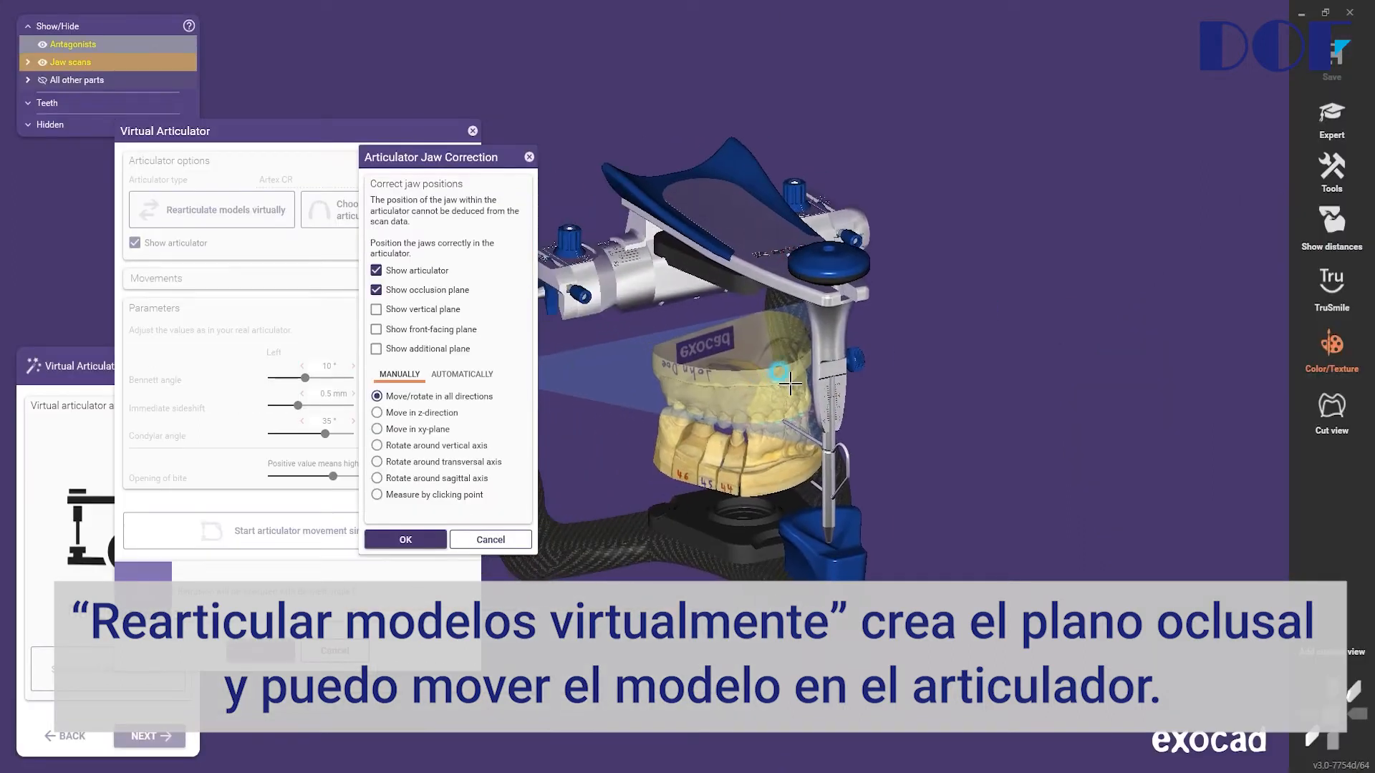
{"action": "middle_click_drag", "start_coordinate": [790, 384], "coordinate": [895, 362]}
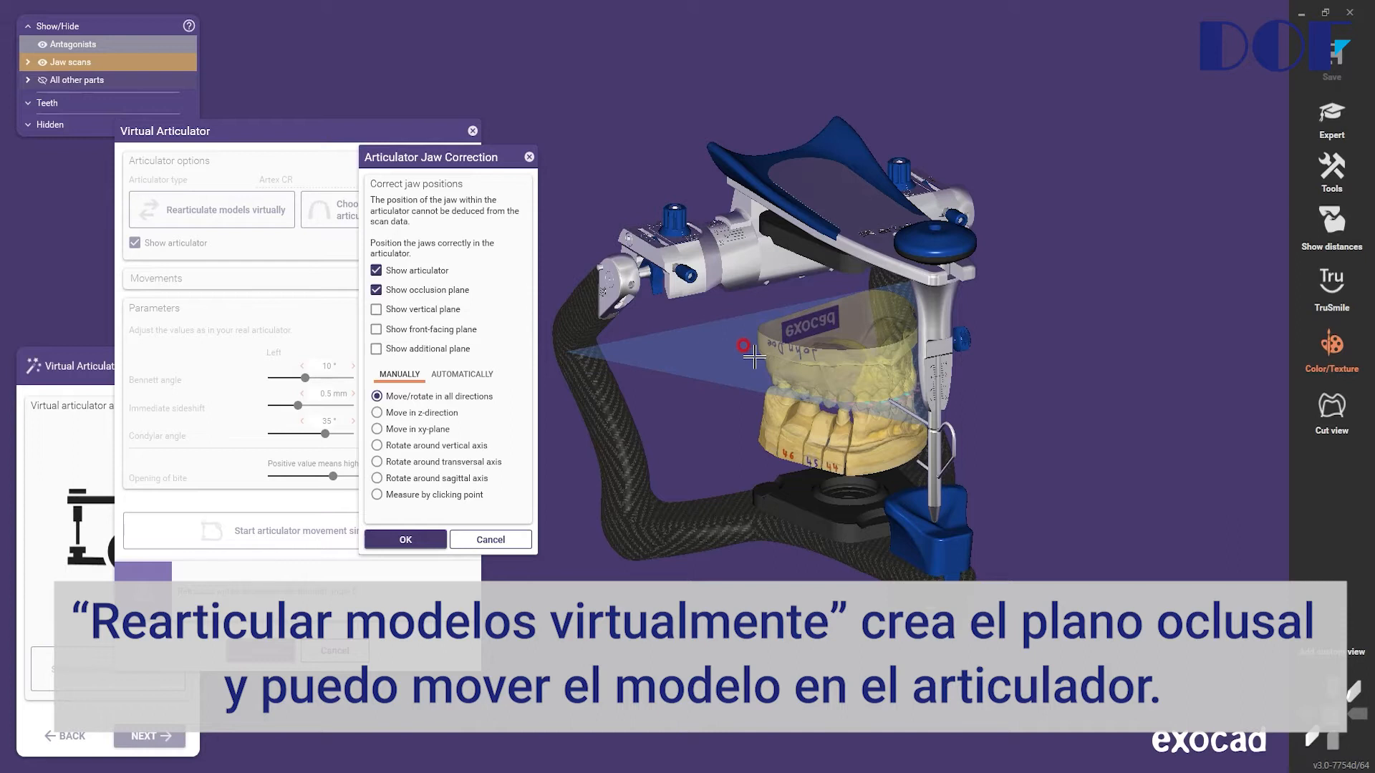
{"action": "left_click_drag", "start_coordinate": [754, 356], "coordinate": [779, 351]}
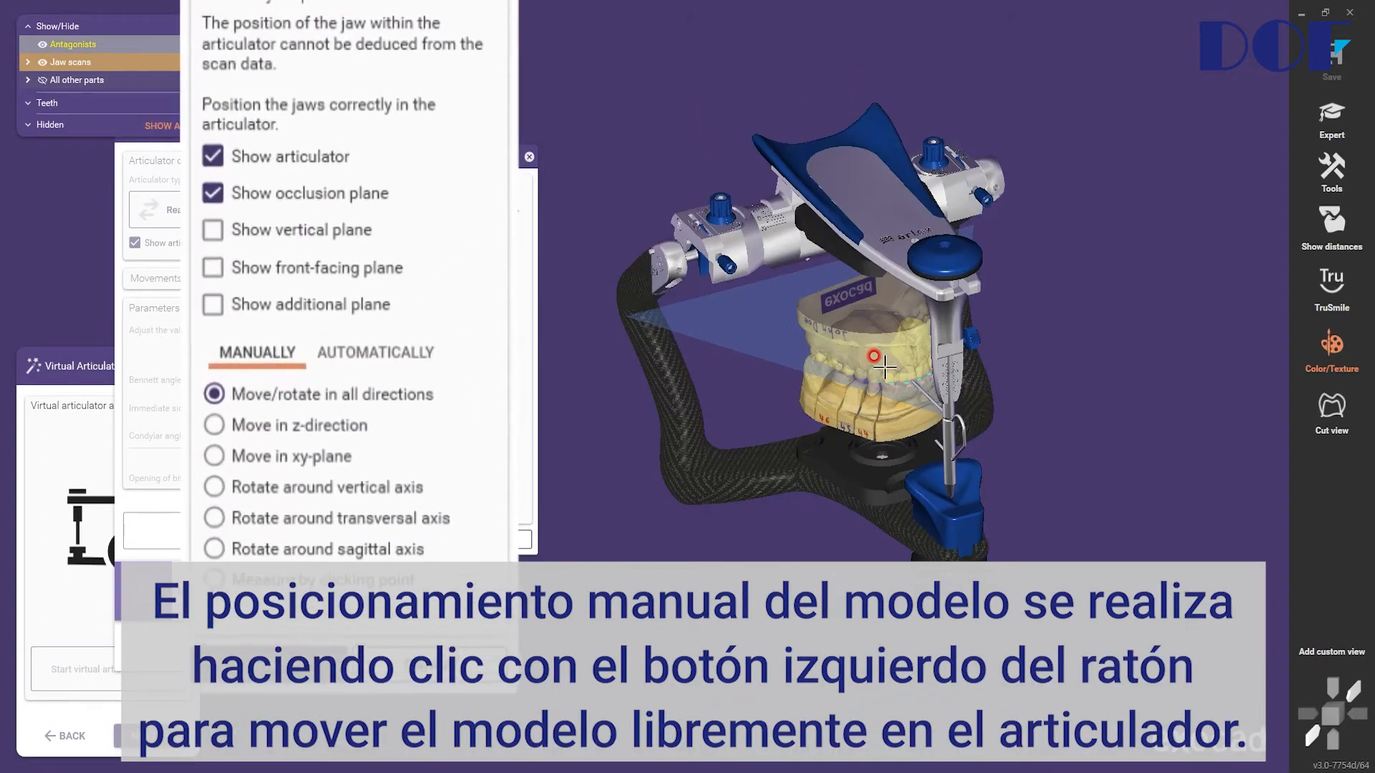
{"action": "left_click_drag", "start_coordinate": [882, 367], "coordinate": [839, 355]}
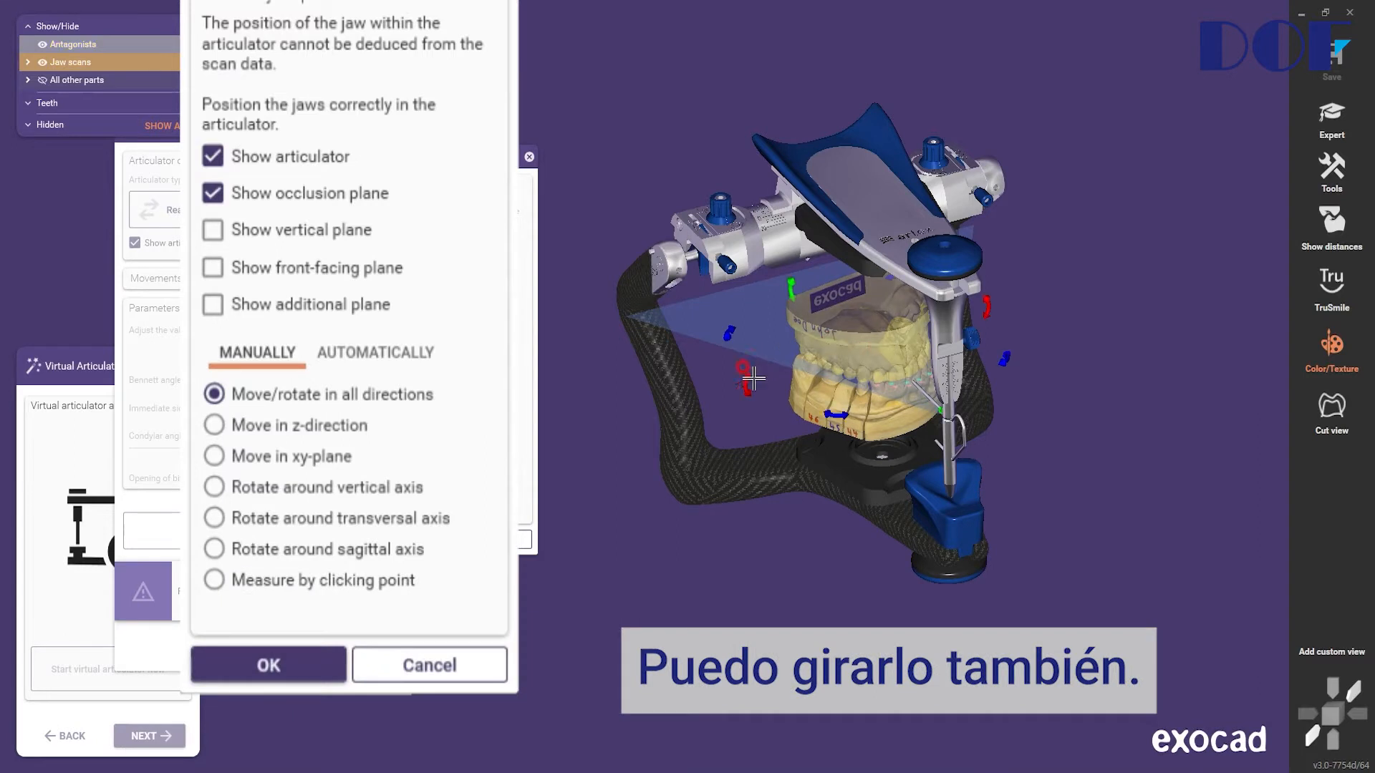
{"action": "left_click_drag", "start_coordinate": [753, 407], "coordinate": [807, 329]}
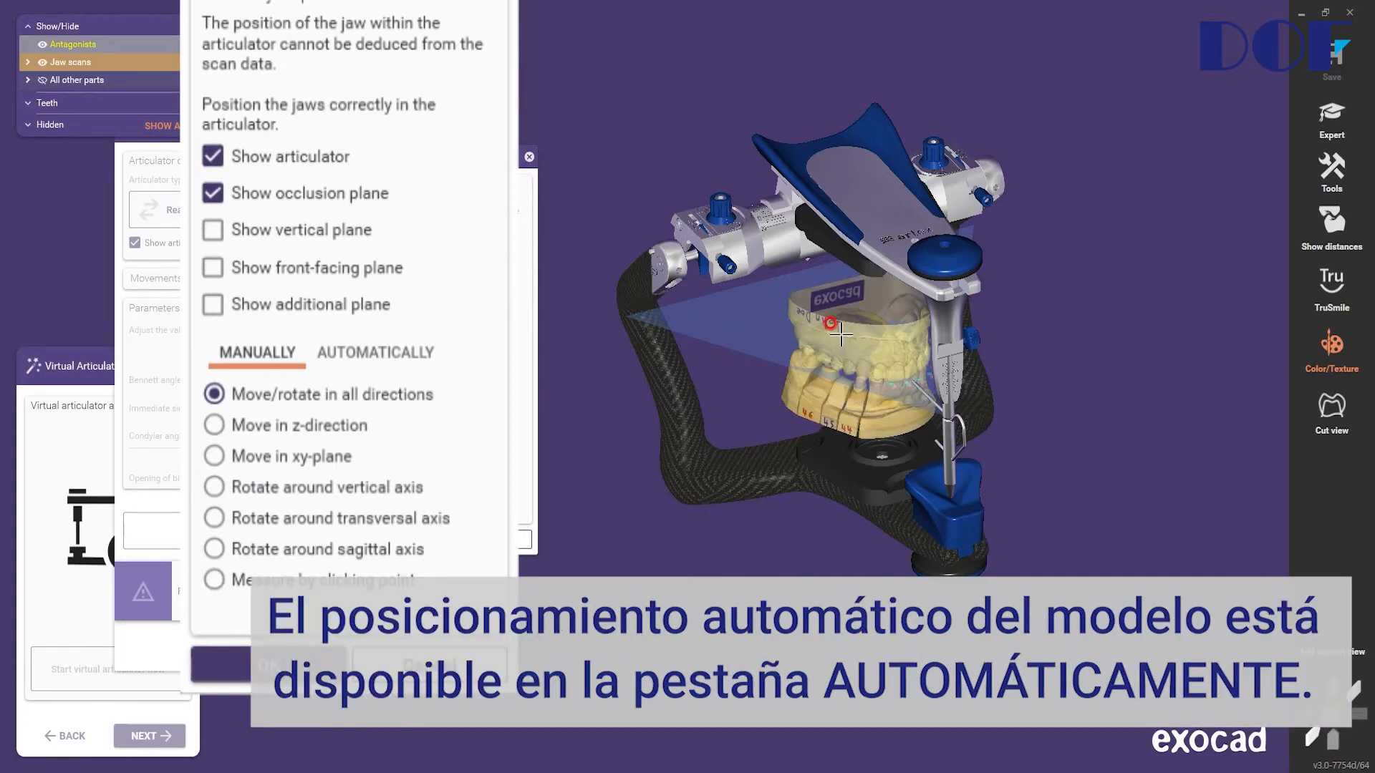
Align the jaws automatically in the articulator from three points: the incisal point and the left and right molar points
{"action": "left_click", "coordinate": [358, 352]}
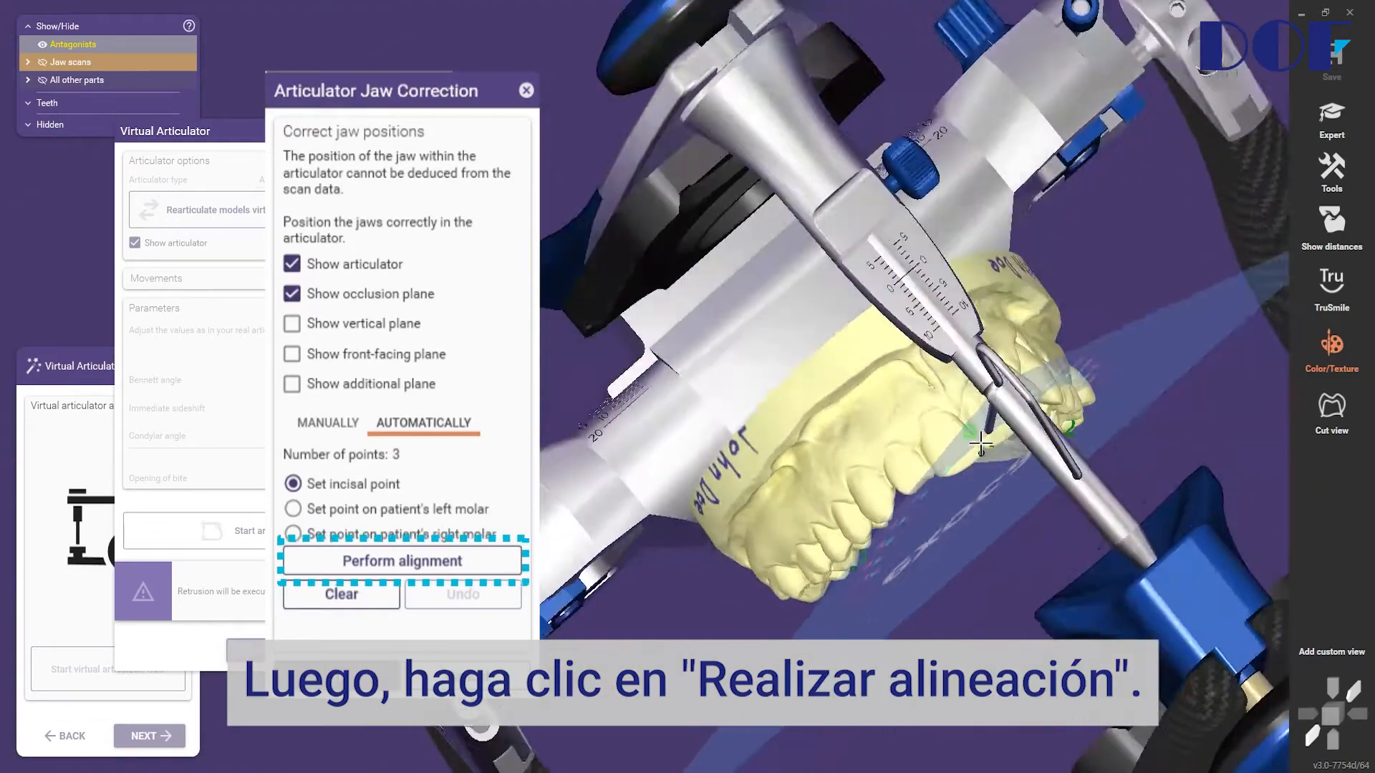
{"action": "left_click", "coordinate": [415, 561]}
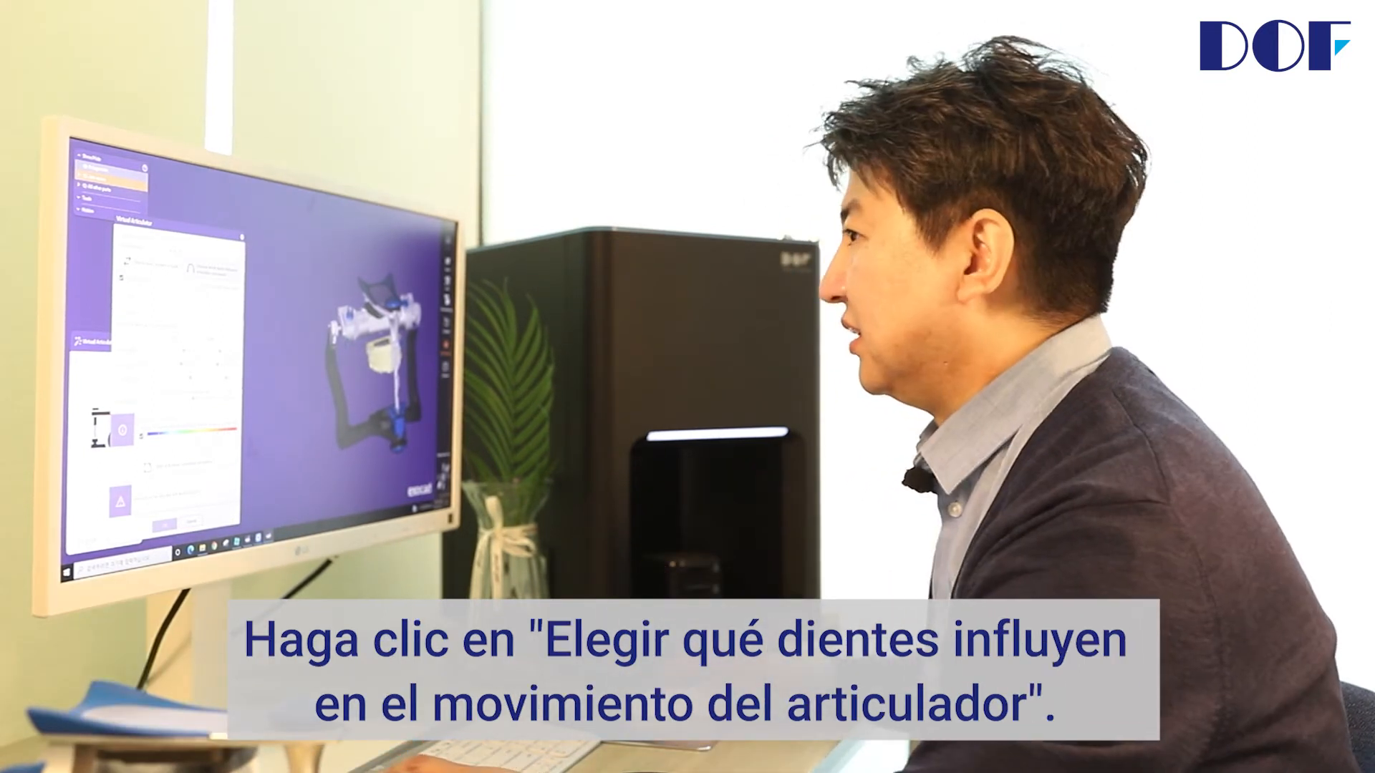
Exclude the incisors from influencing the articulator movement by painting over the upper and lower front teeth, and accept the selection
{"action": "left_click", "coordinate": [55, 119]}
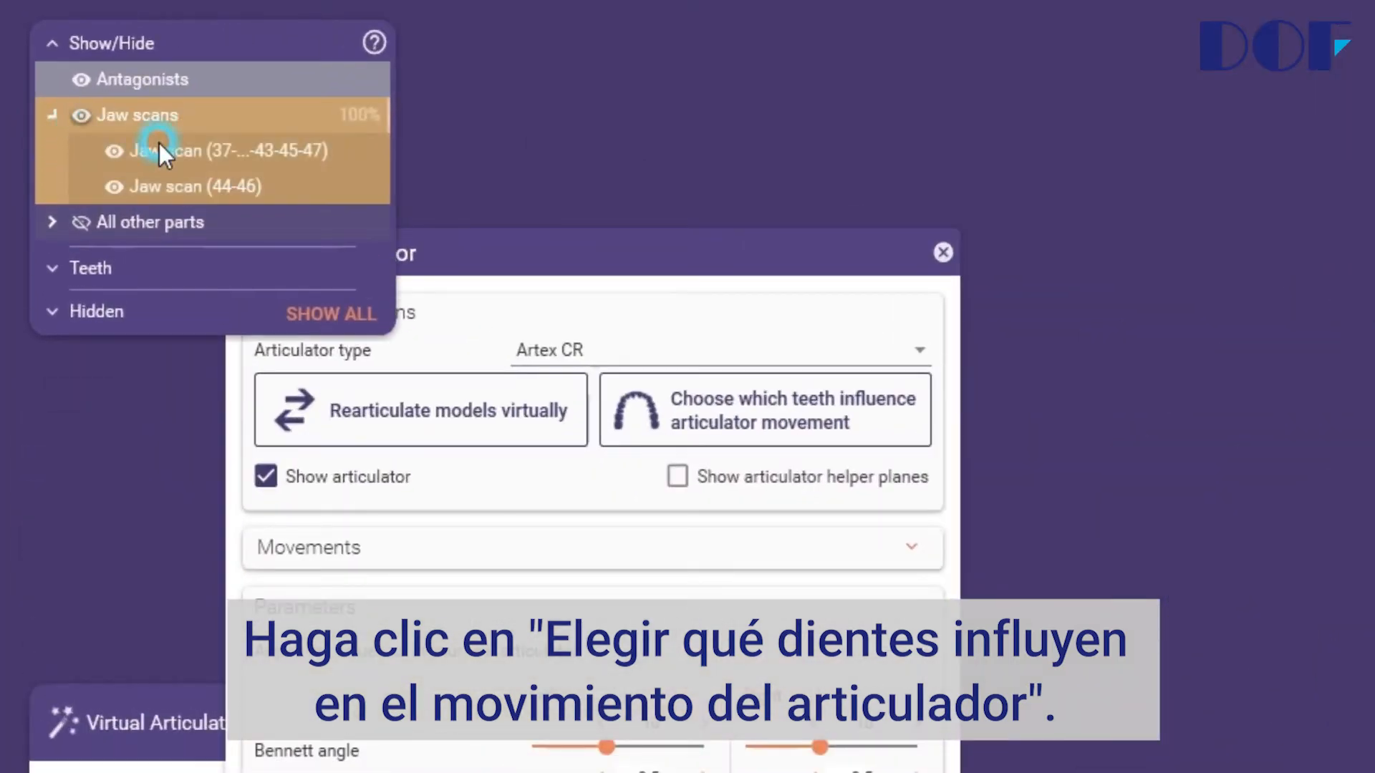
{"action": "left_click", "coordinate": [716, 419]}
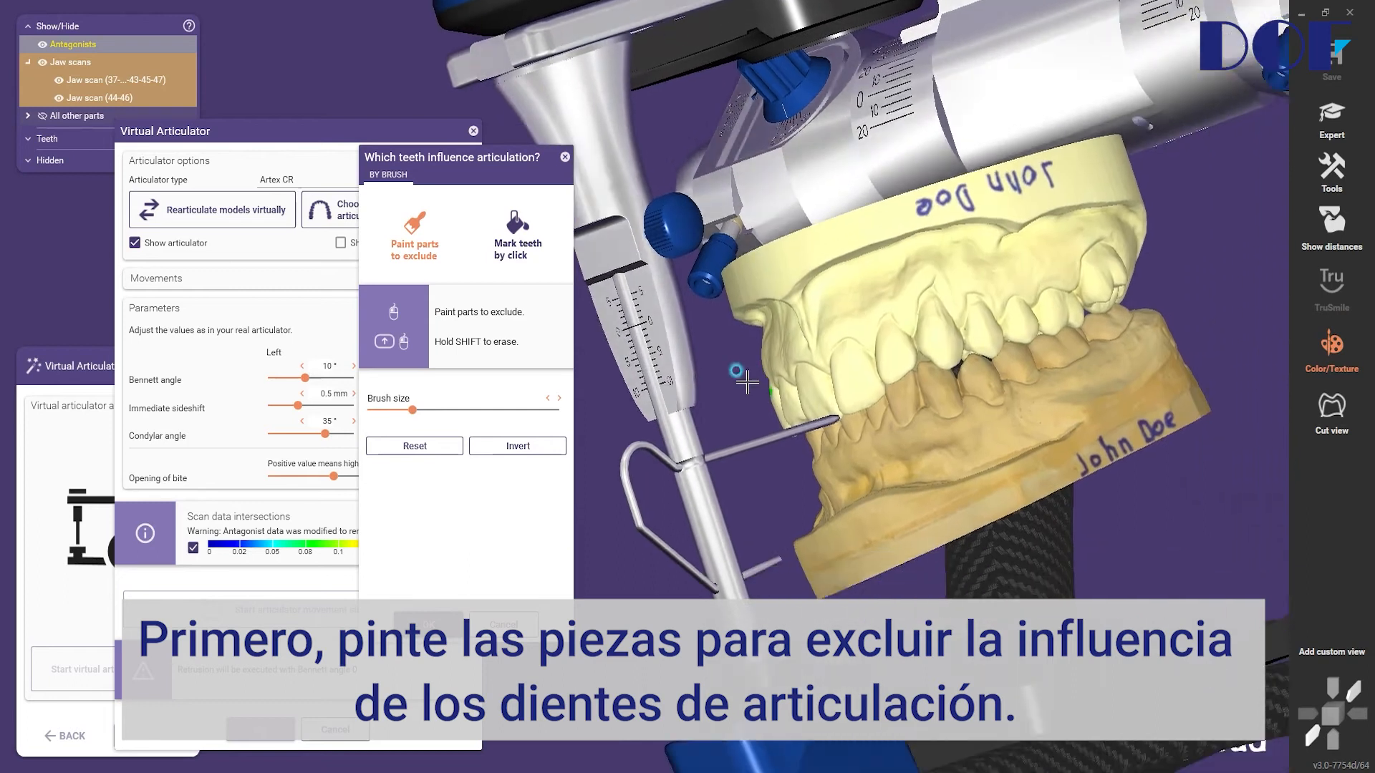
{"action": "mouse_move", "coordinate": [747, 383]}
{"action": "right_mouse_down"}
{"action": "mouse_move", "coordinate": [724, 372]}
{"action": "mouse_move", "coordinate": [766, 394]}
{"action": "right_mouse_up"}
{"action": "scroll", "coordinate": [855, 346], "scroll_direction": "up", "scroll_amount": 5}
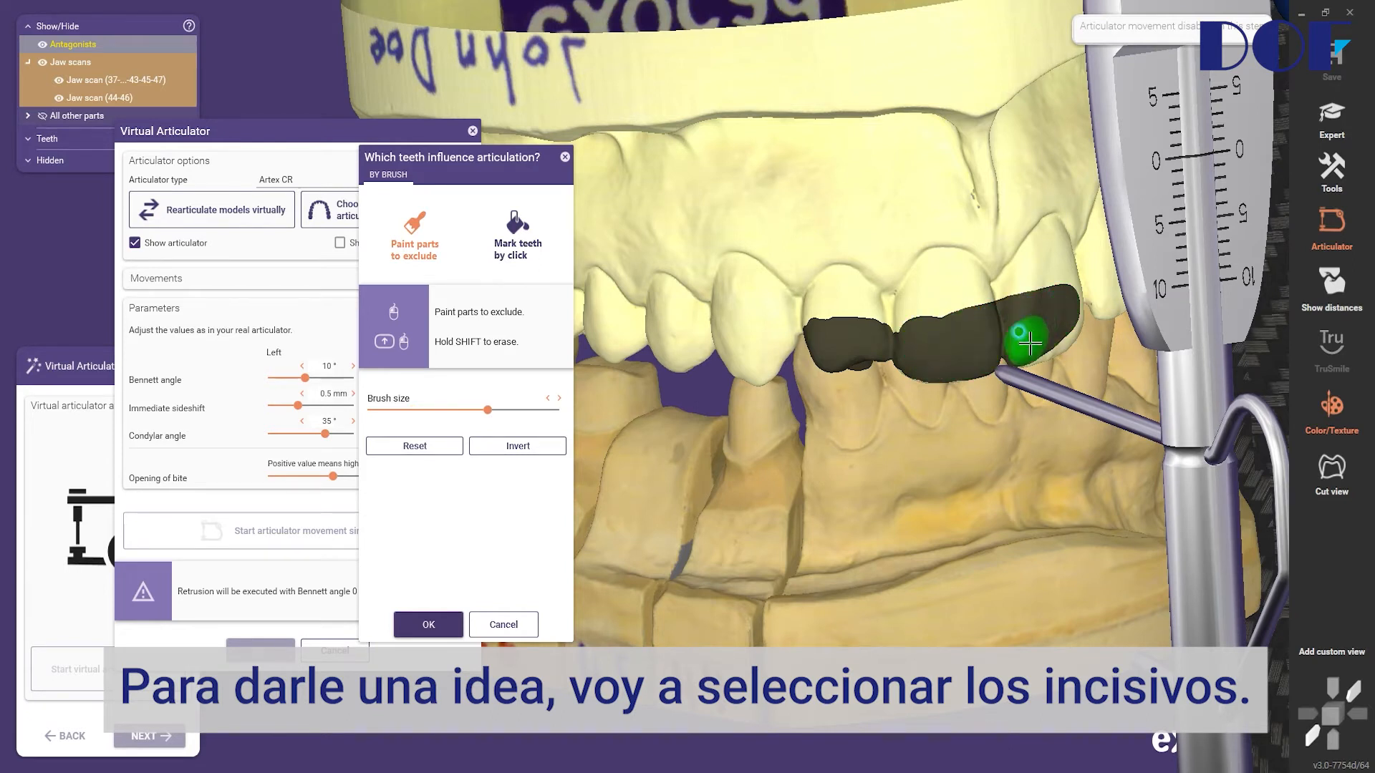
{"action": "mouse_move", "coordinate": [1051, 330]}
{"action": "right_mouse_down"}
{"action": "mouse_move", "coordinate": [1034, 92]}
{"action": "mouse_move", "coordinate": [916, 476]}
{"action": "right_mouse_up"}
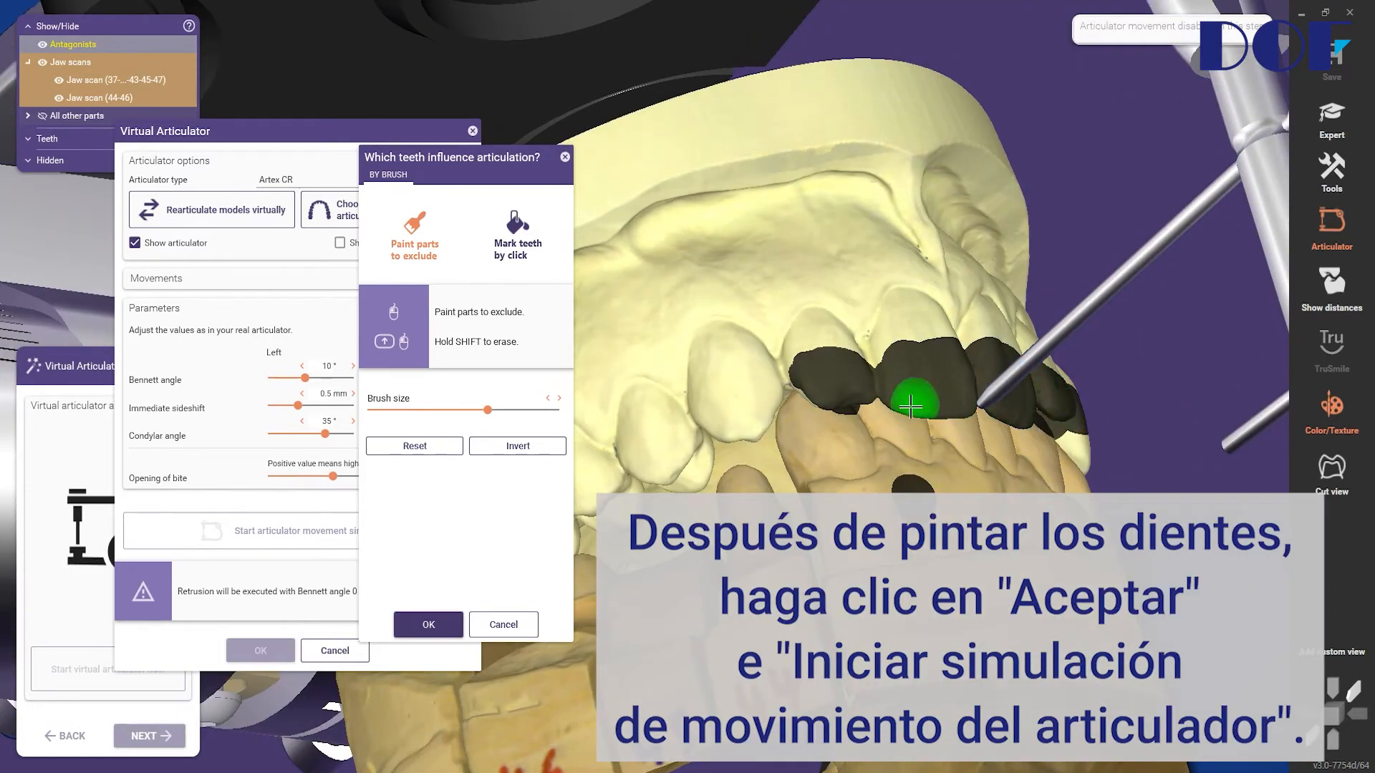
{"action": "left_click_drag", "start_coordinate": [808, 390], "coordinate": [995, 412]}
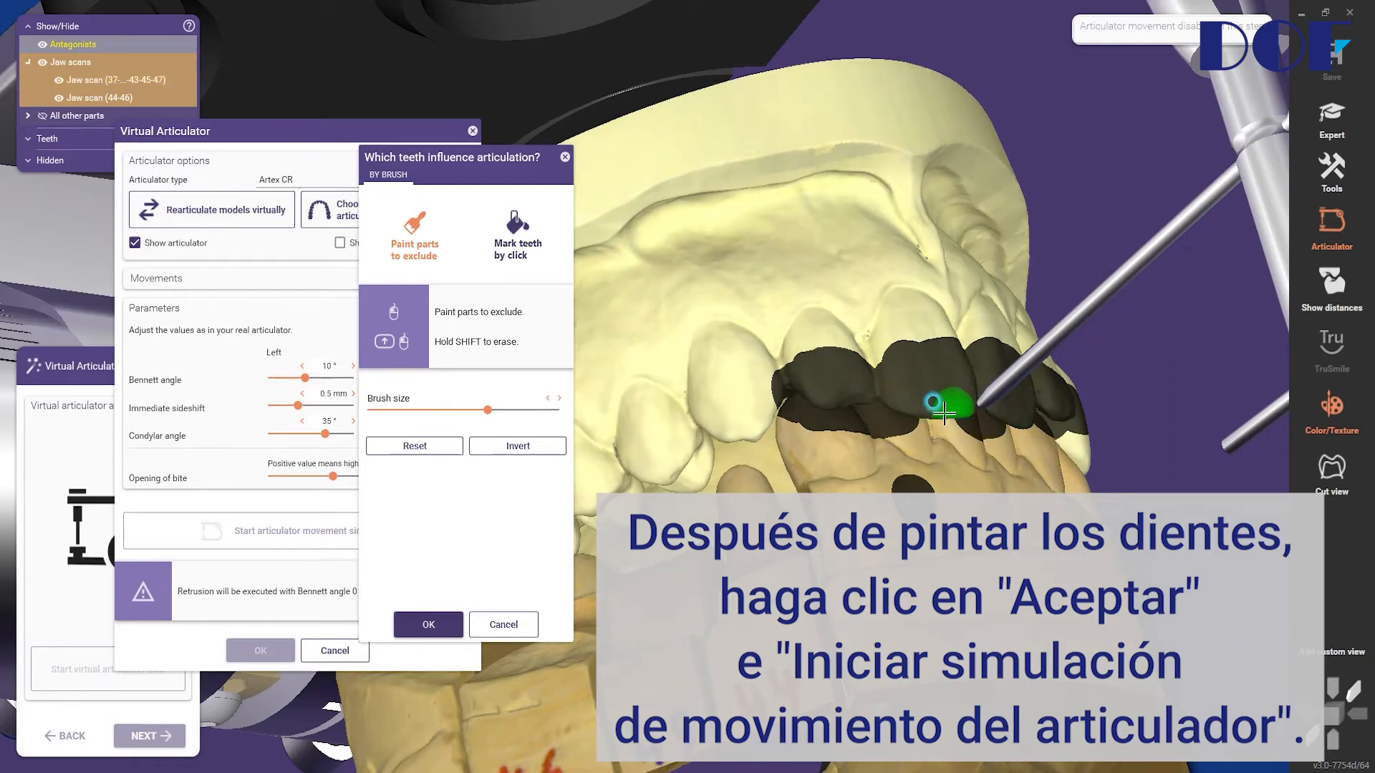
{"action": "mouse_move", "coordinate": [936, 419]}
{"action": "right_mouse_down"}
{"action": "mouse_move", "coordinate": [907, 453]}
{"action": "mouse_move", "coordinate": [850, 454]}
{"action": "right_mouse_up"}
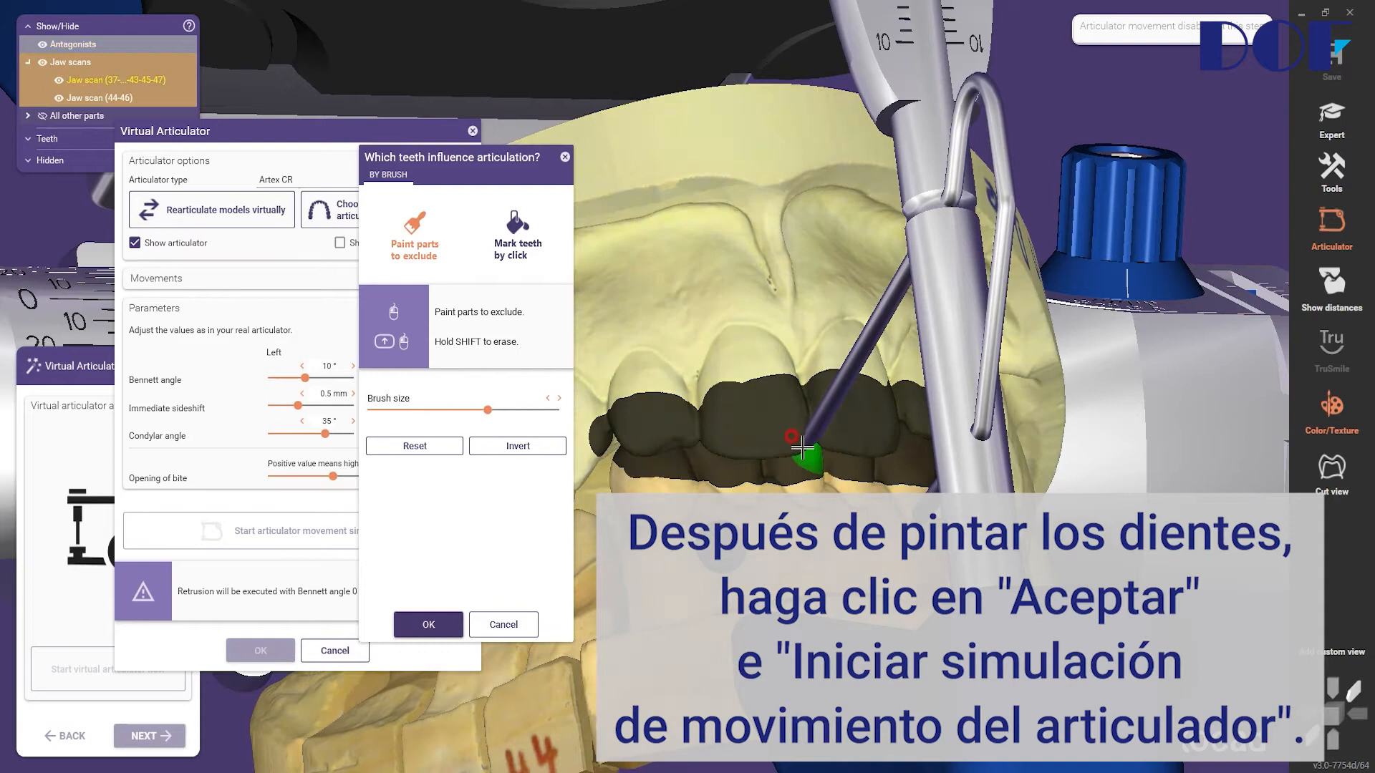
{"action": "left_click", "coordinate": [445, 609]}
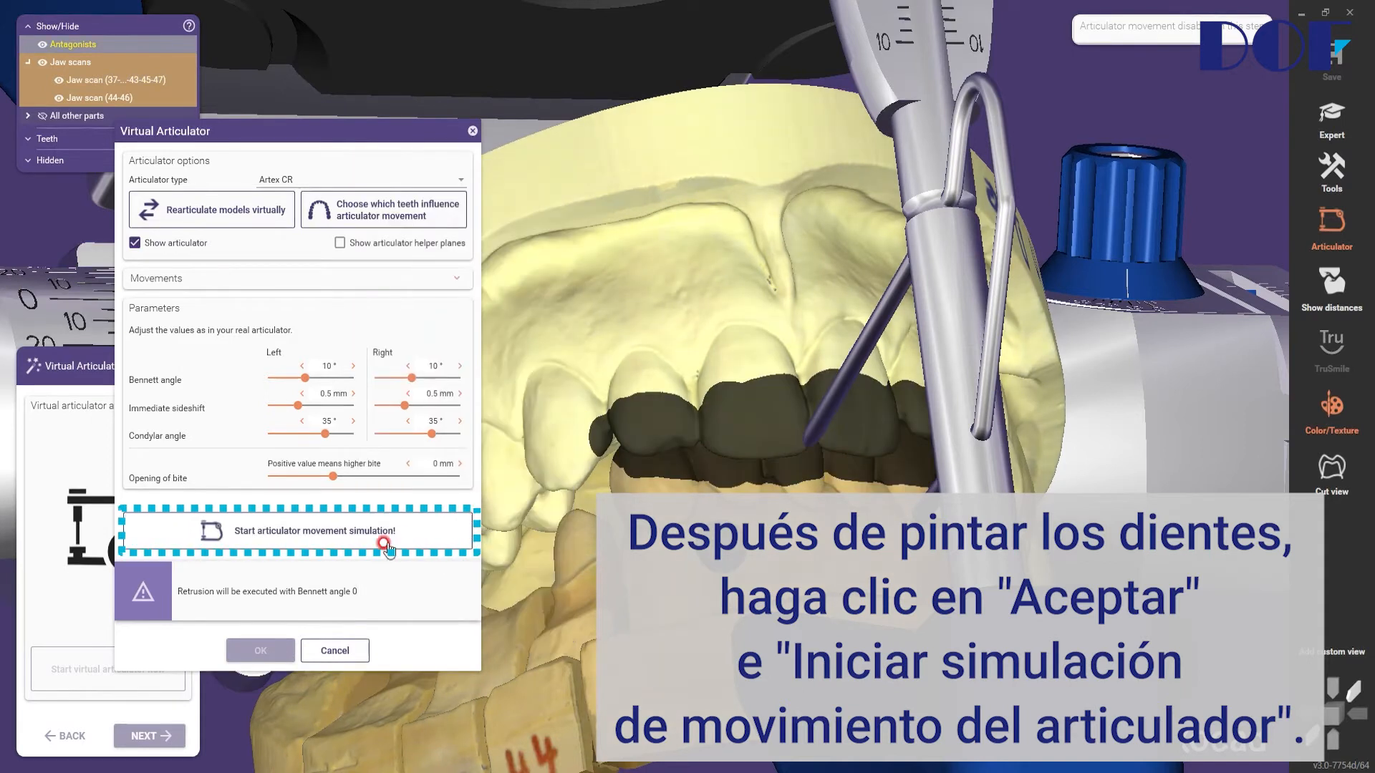
Run the articulator movement simulation and accept the virtual articulator settings
{"action": "left_click", "coordinate": [440, 526]}
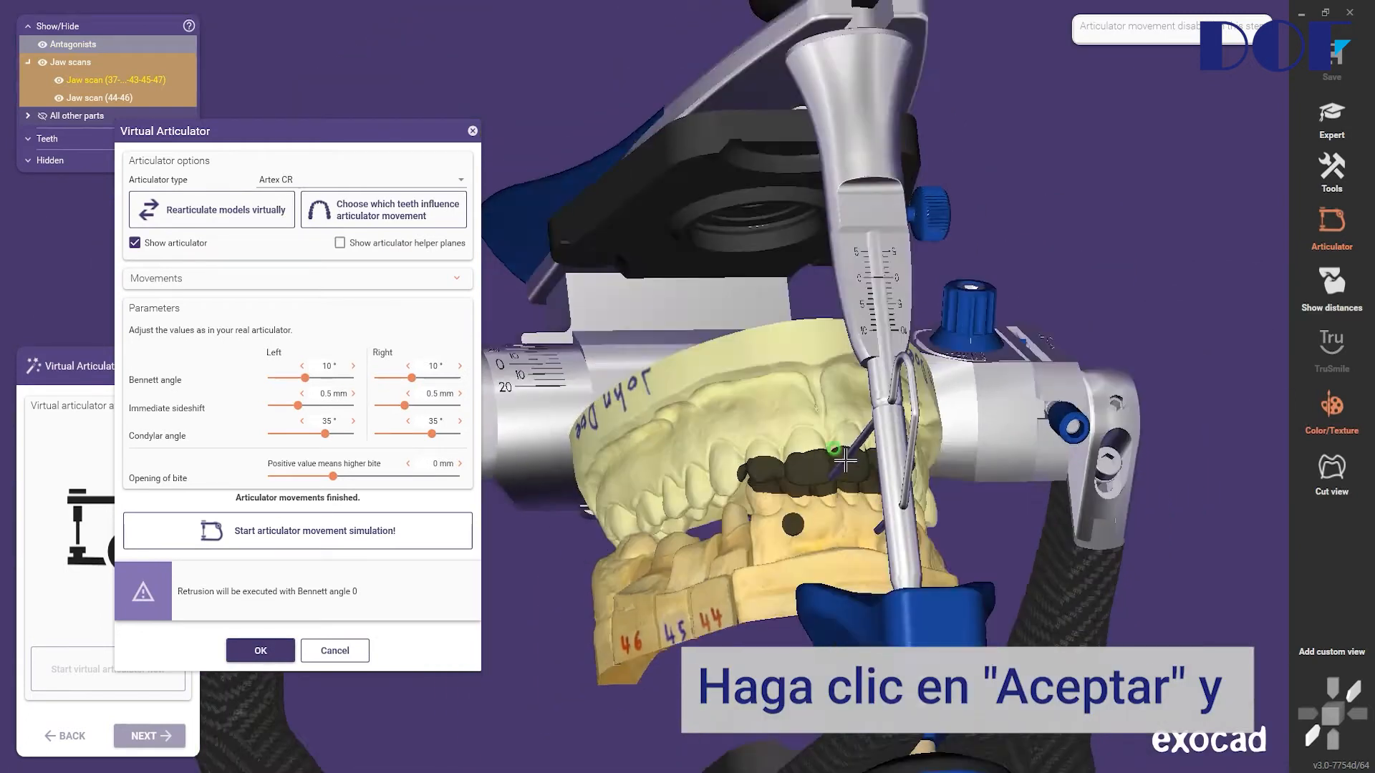
{"action": "left_click", "coordinate": [260, 650]}
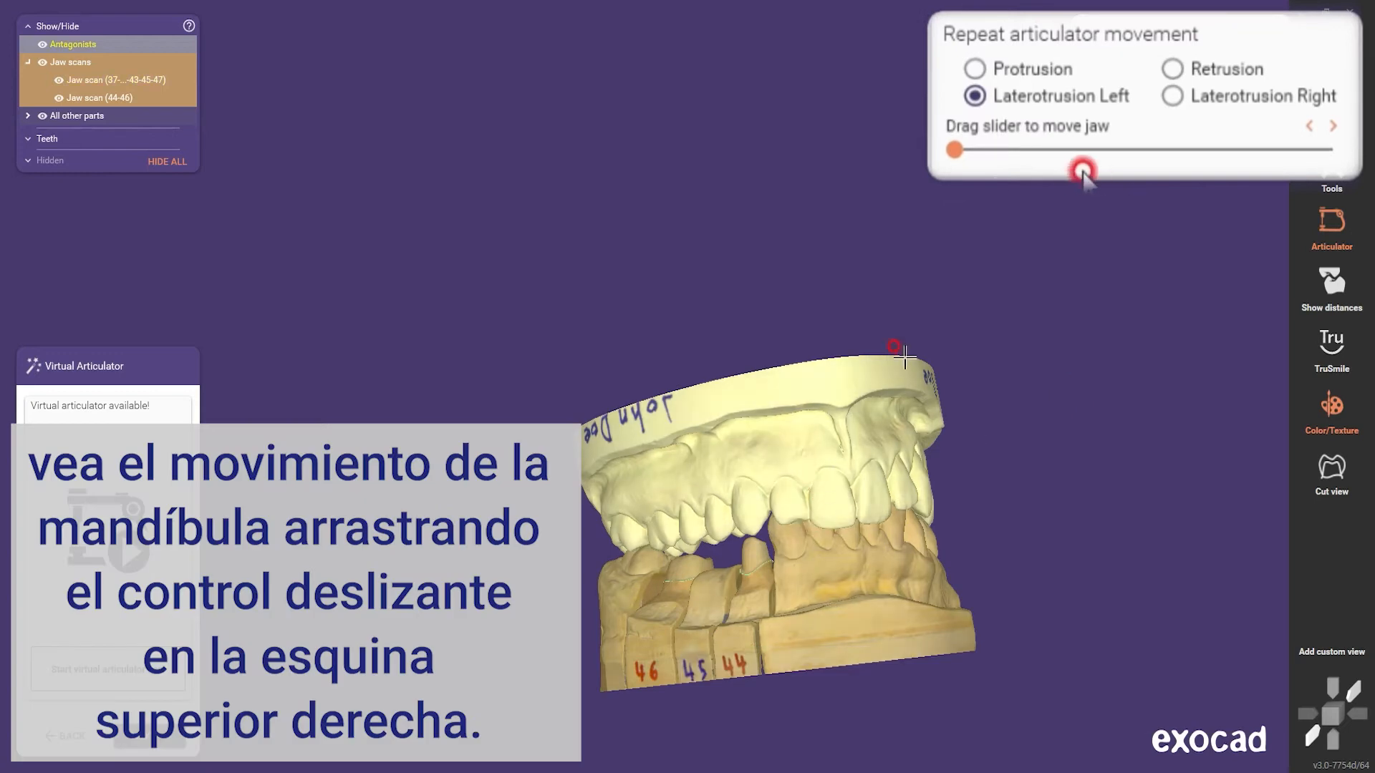
Play back the simulated protrusion and retrusion of the jaw, returning it to the start position after each
{"action": "left_click_drag", "start_coordinate": [942, 156], "coordinate": [949, 156]}
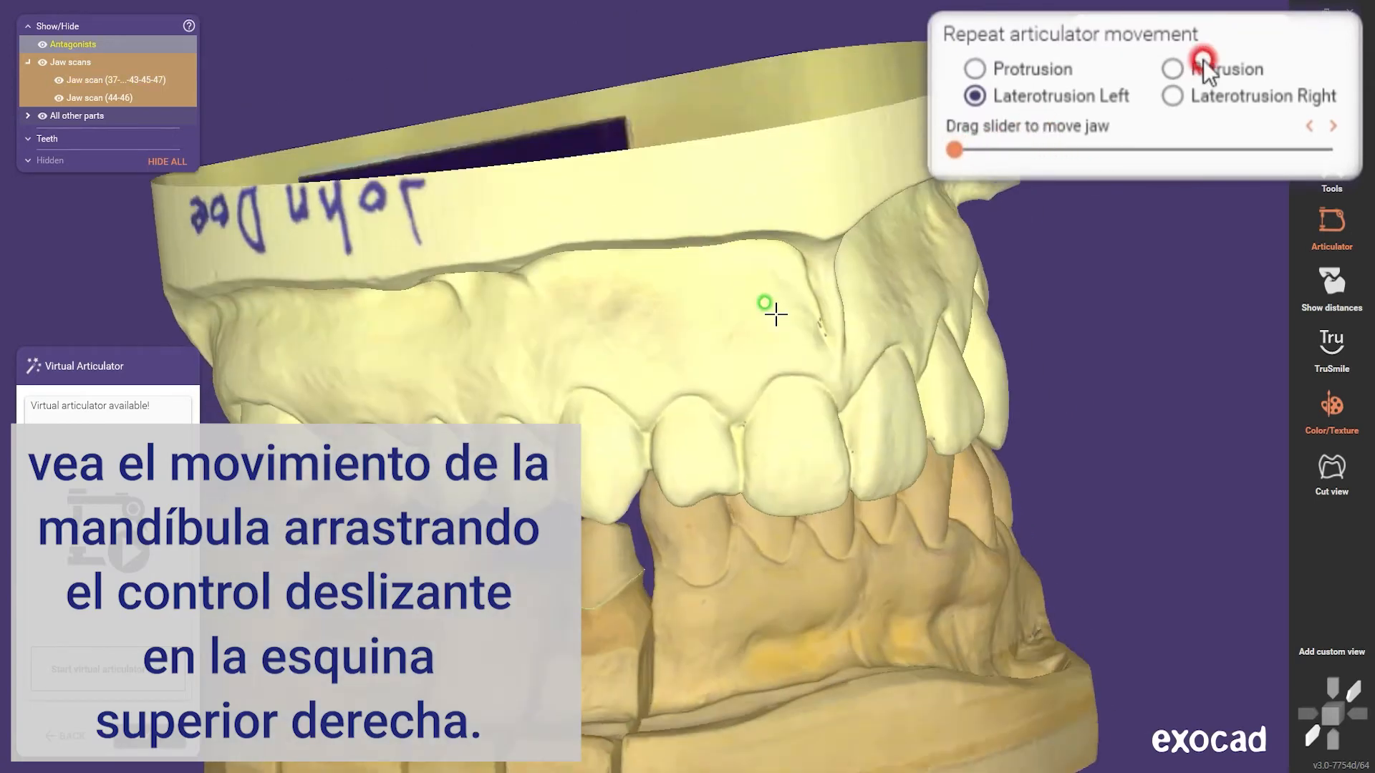
{"action": "left_click", "coordinate": [975, 69]}
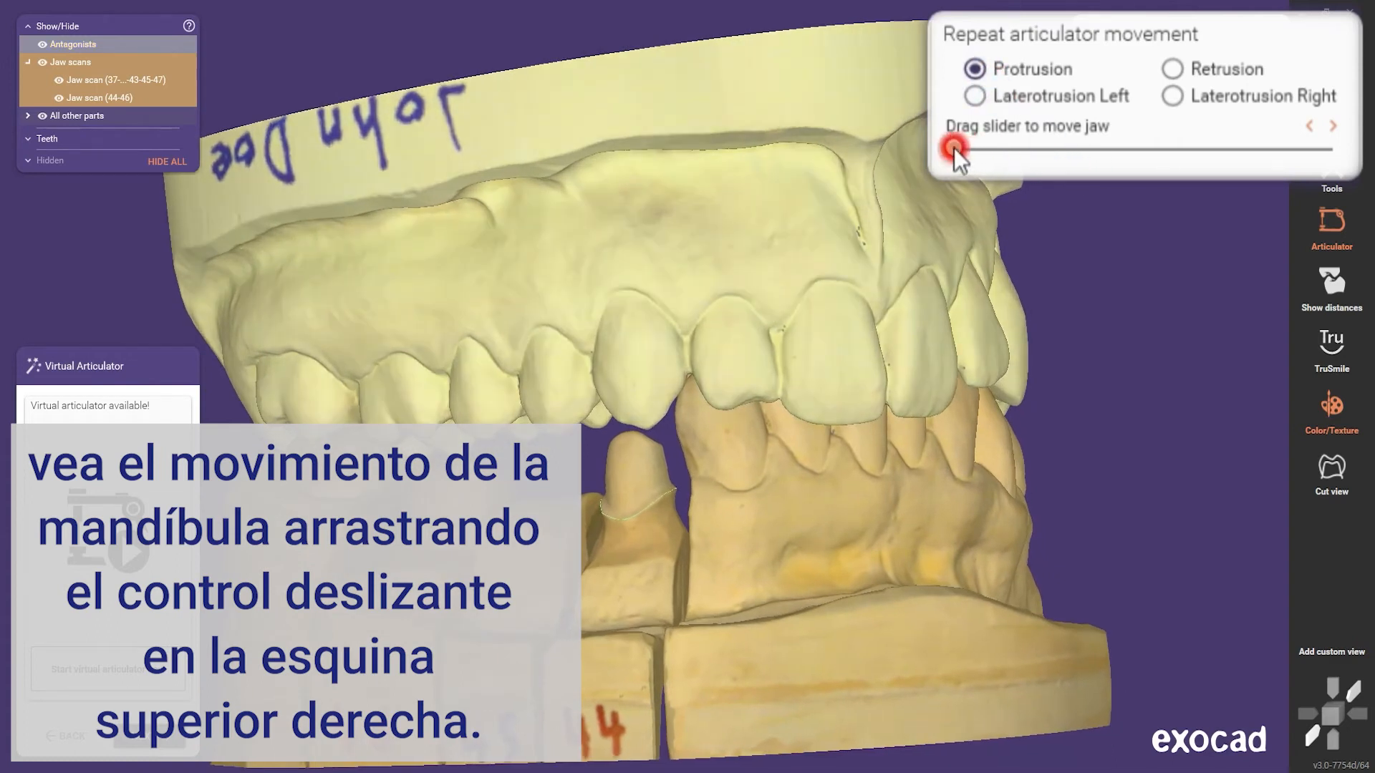
{"action": "left_click_drag", "start_coordinate": [954, 149], "coordinate": [984, 149]}
{"action": "left_click_drag", "start_coordinate": [1076, 171], "coordinate": [954, 150]}
{"action": "left_click", "coordinate": [1171, 69]}
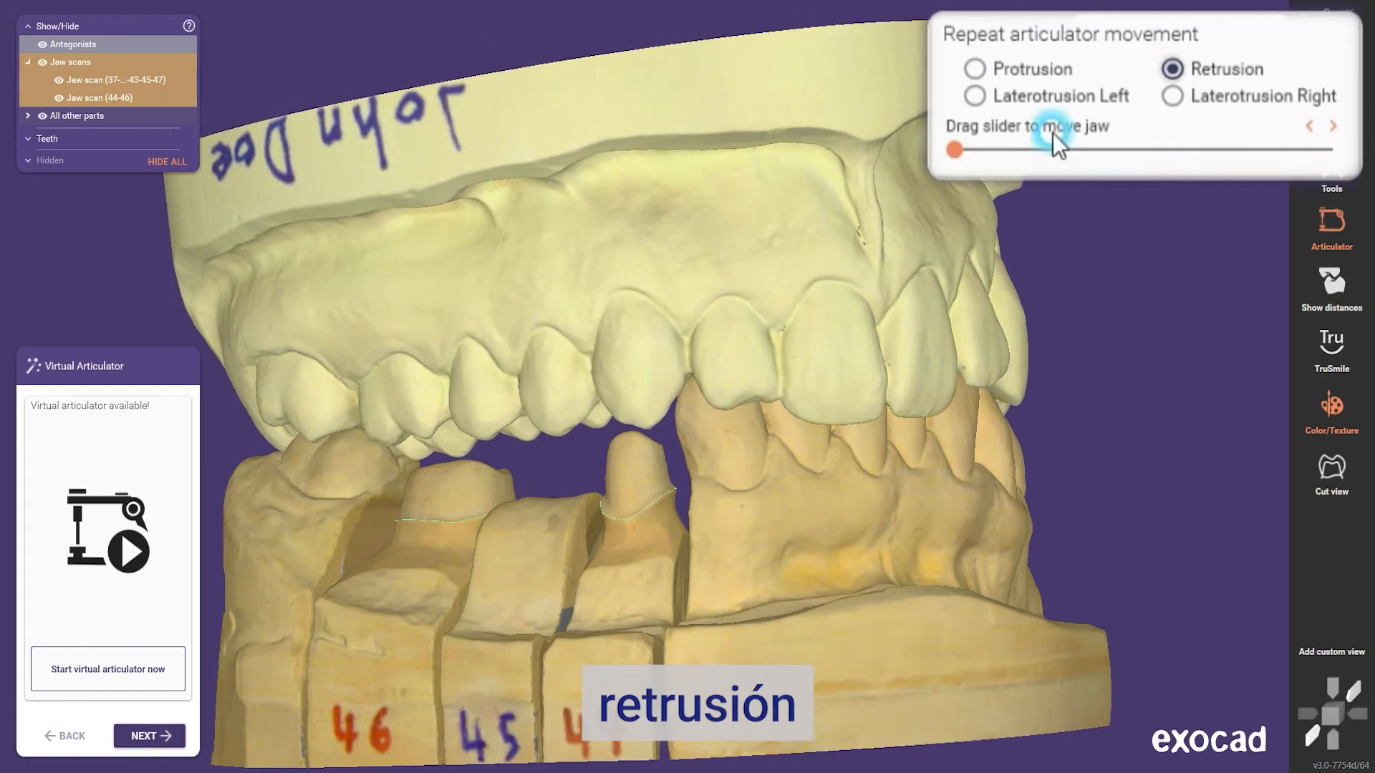
{"action": "left_click_drag", "start_coordinate": [1147, 179], "coordinate": [956, 150]}
Play back the simulated left and right laterotrusion of the jaw, returning it to the start position after each
{"action": "left_click", "coordinate": [973, 96]}
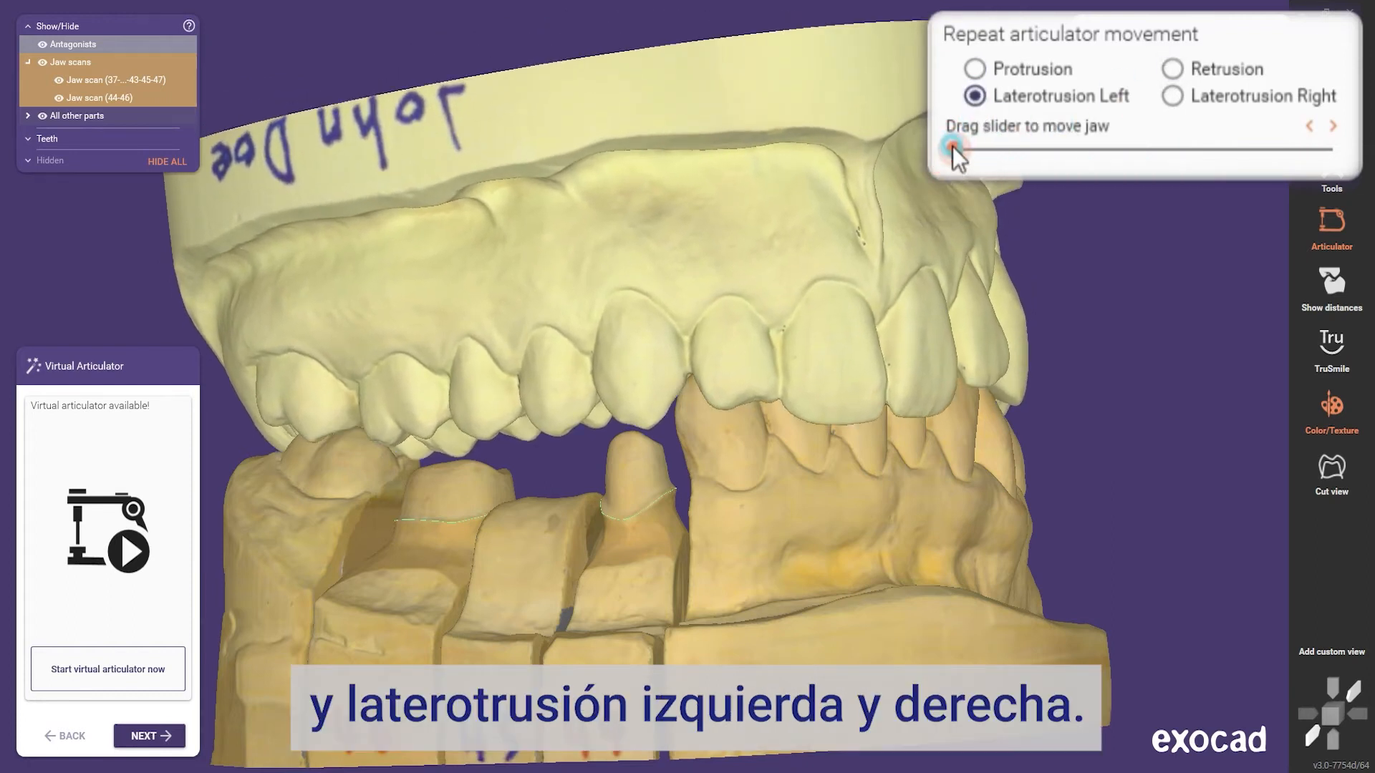
{"action": "left_click_drag", "start_coordinate": [1060, 161], "coordinate": [953, 151]}
{"action": "left_click", "coordinate": [1171, 96]}
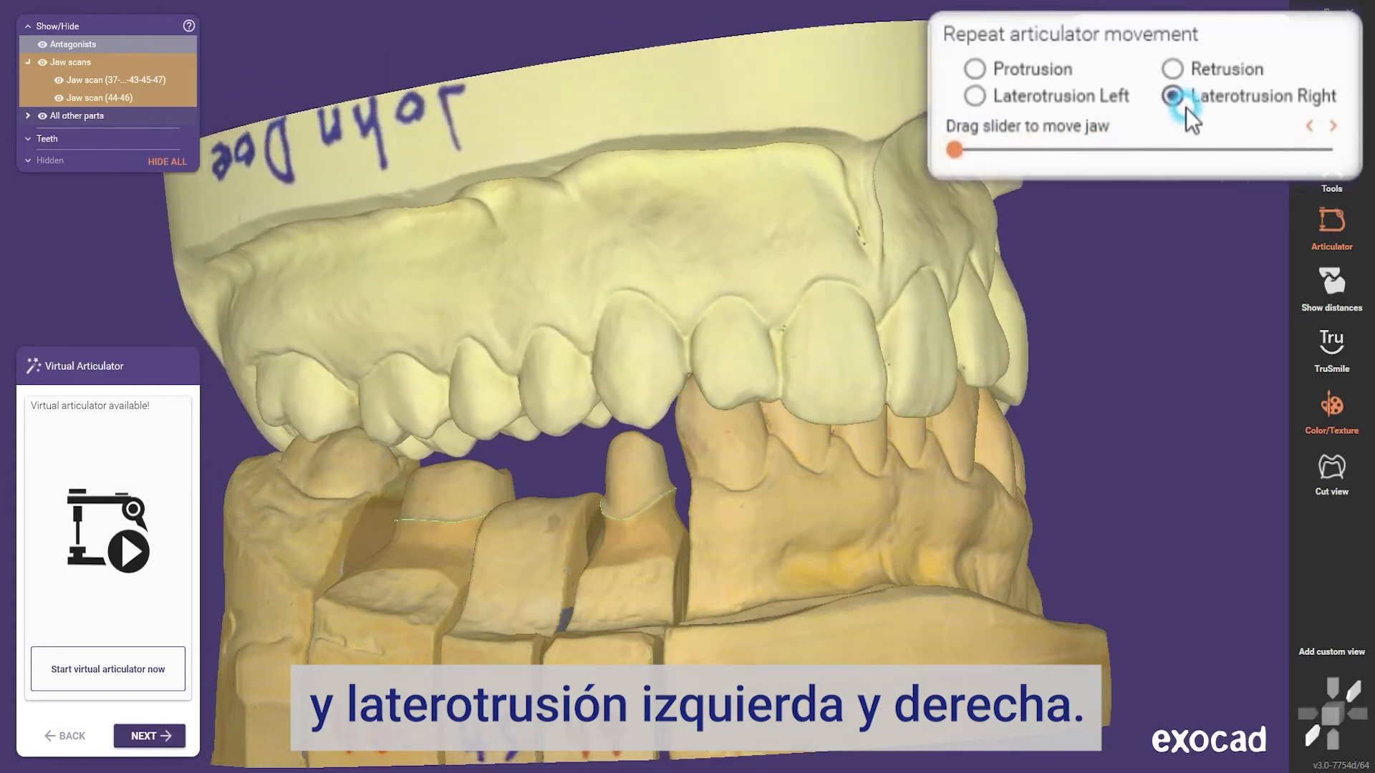
{"action": "left_click_drag", "start_coordinate": [1233, 150], "coordinate": [954, 150]}
Replay the protrusion and examine up close how the incisors meet with the painted teeth excluded
{"action": "left_click", "coordinate": [974, 67]}
{"action": "left_click", "coordinate": [979, 66]}
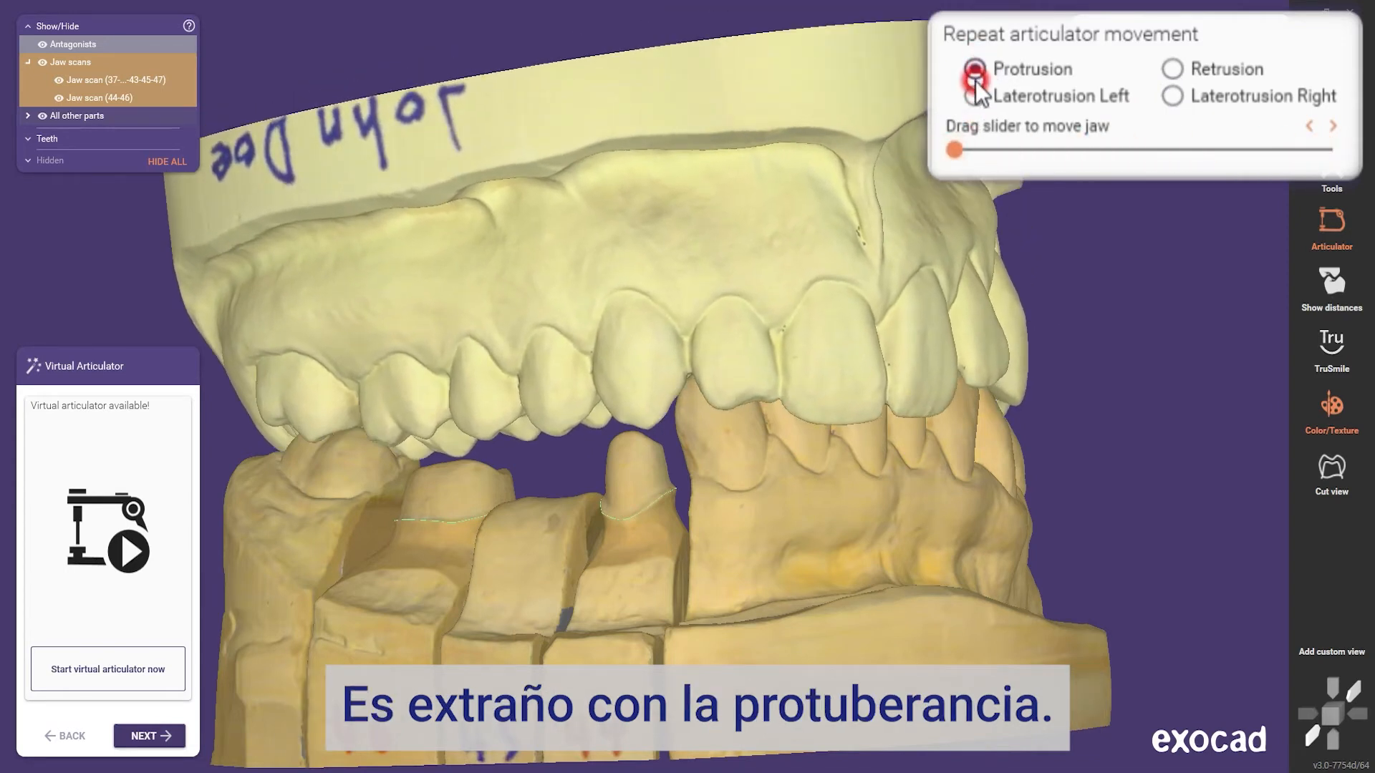
{"action": "left_click_drag", "start_coordinate": [955, 148], "coordinate": [1212, 175]}
{"action": "scroll", "coordinate": [797, 389], "scroll_direction": "up", "scroll_amount": 6}
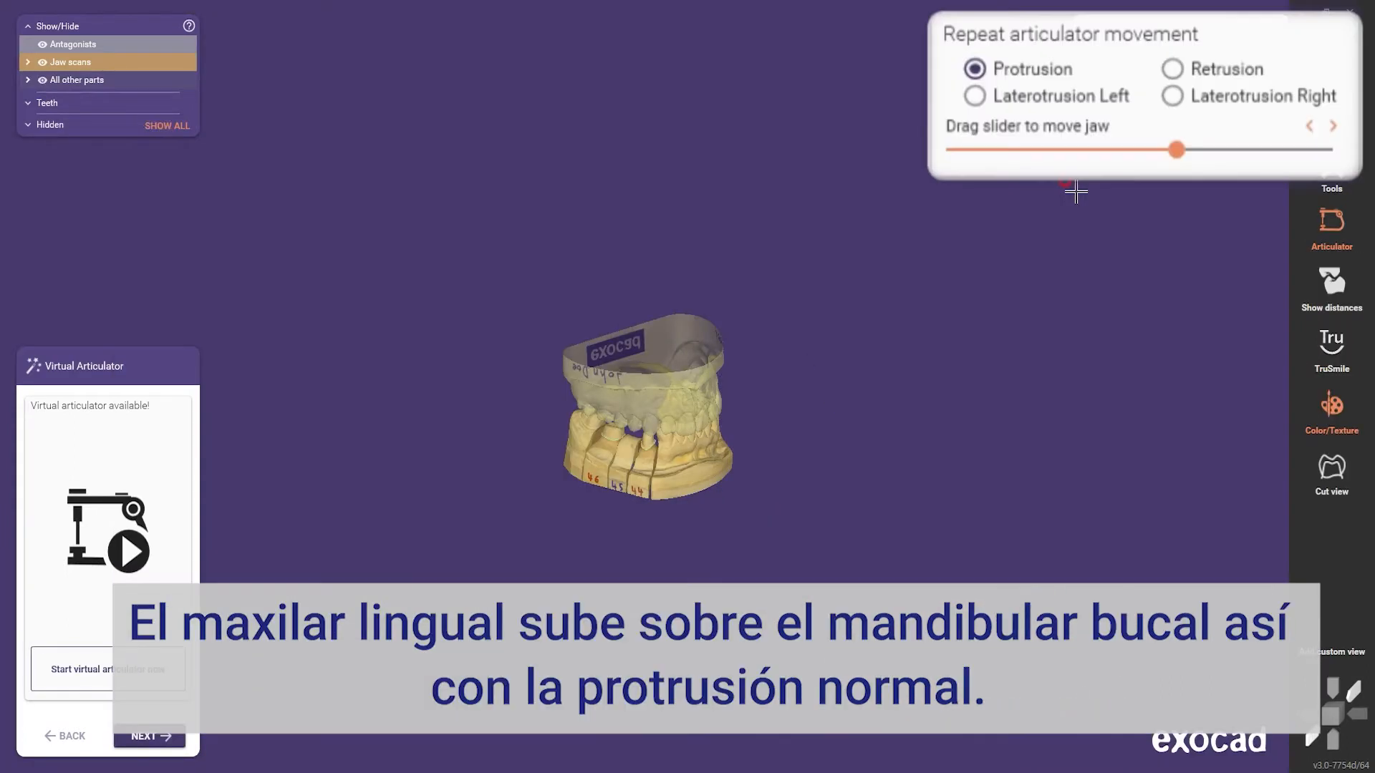
Return the jaw to its start position and replay the protrusion to check how the upper teeth glide over the lower ones
{"action": "left_click_drag", "start_coordinate": [1090, 153], "coordinate": [975, 166]}
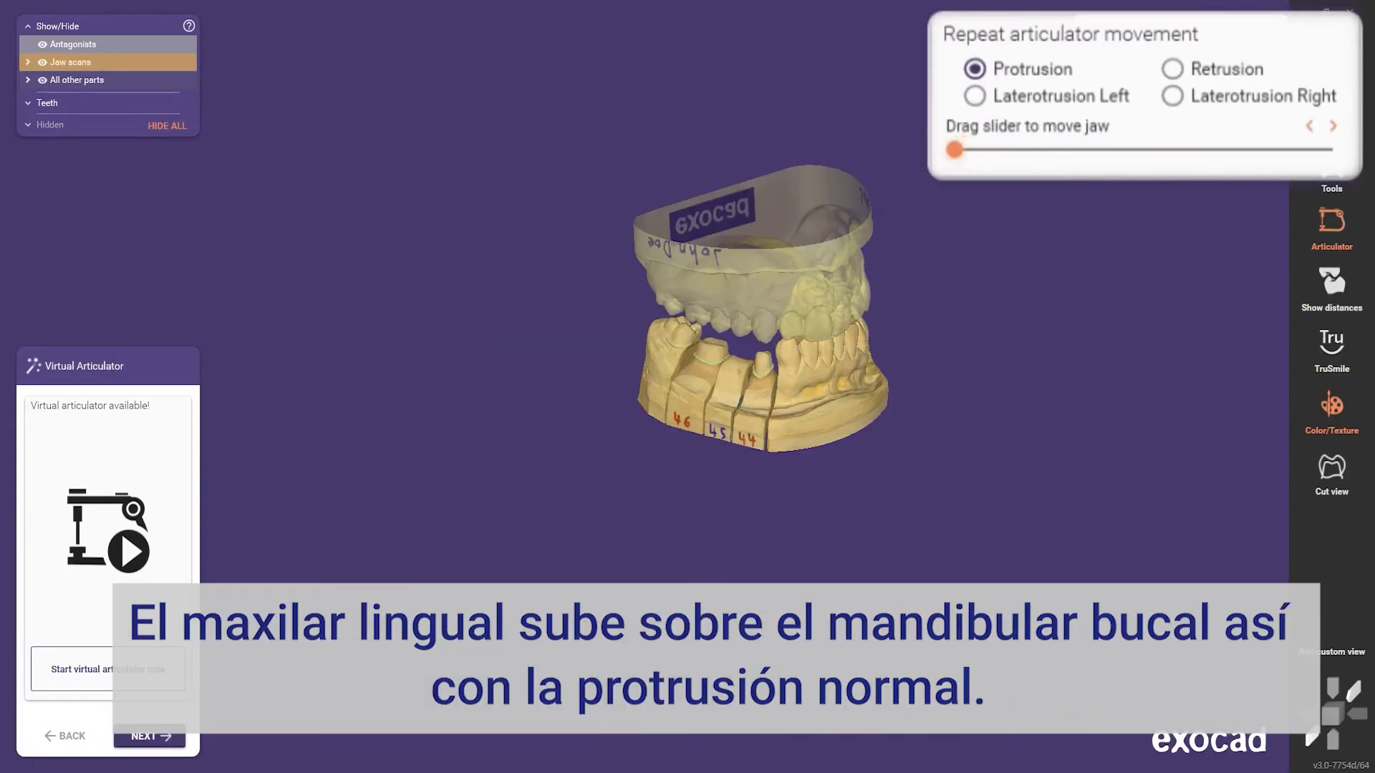
{"action": "scroll", "coordinate": [780, 355], "scroll_direction": "up", "scroll_amount": 10}
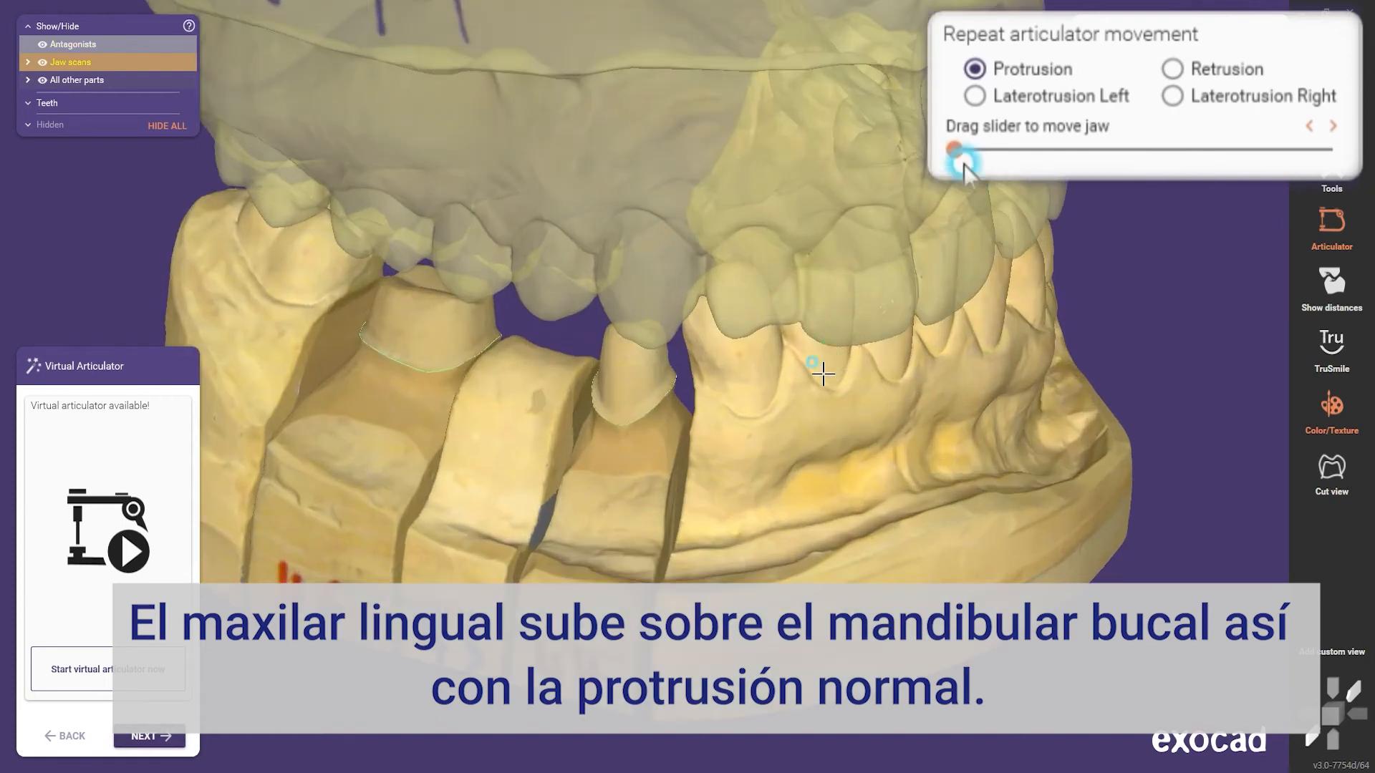
{"action": "left_click_drag", "start_coordinate": [967, 170], "coordinate": [986, 166]}
{"action": "left_click_drag", "start_coordinate": [1068, 155], "coordinate": [1212, 153]}
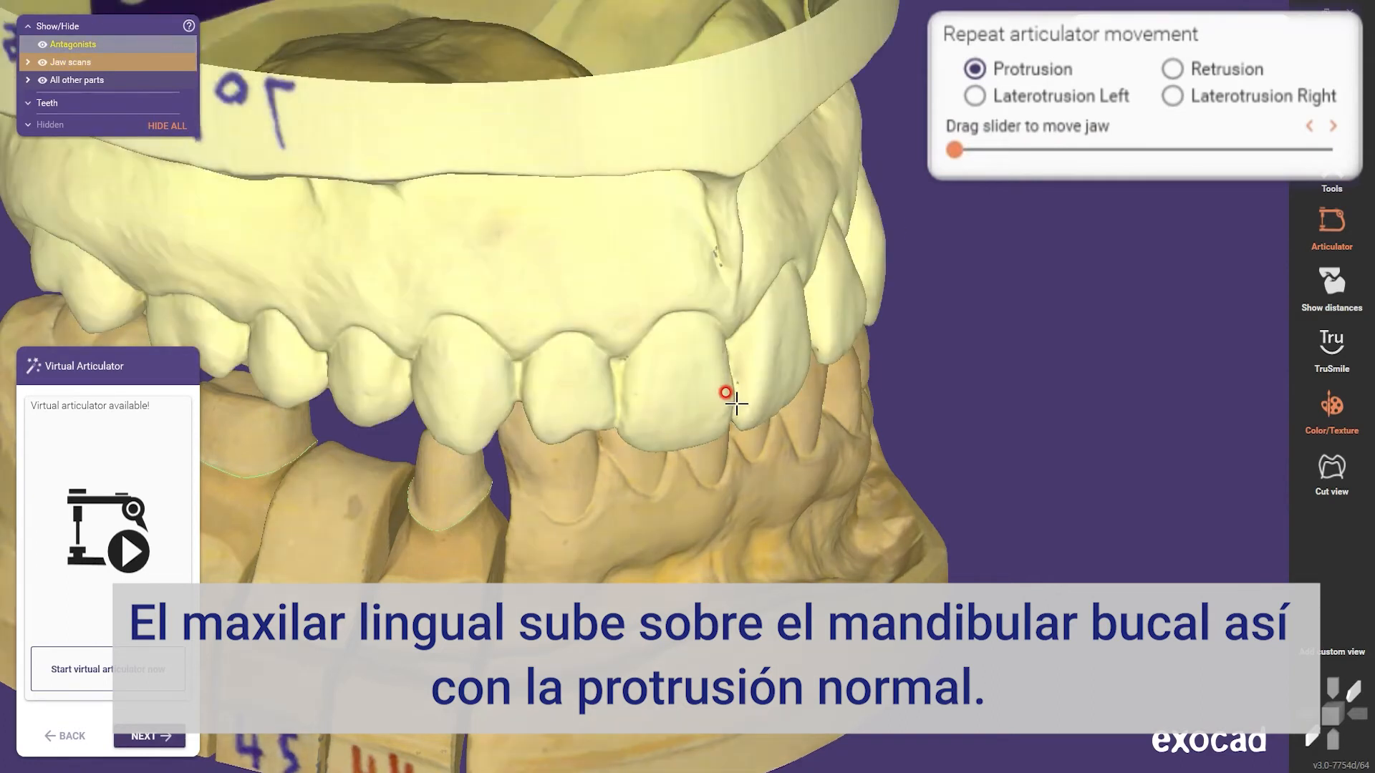
Move the jaw forward in protrusion, inspect the contact between upper and lower incisors up close, and return it to the start position
{"action": "right_click_drag", "start_coordinate": [745, 405], "coordinate": [785, 288]}
{"action": "left_click_drag", "start_coordinate": [954, 142], "coordinate": [1323, 148]}
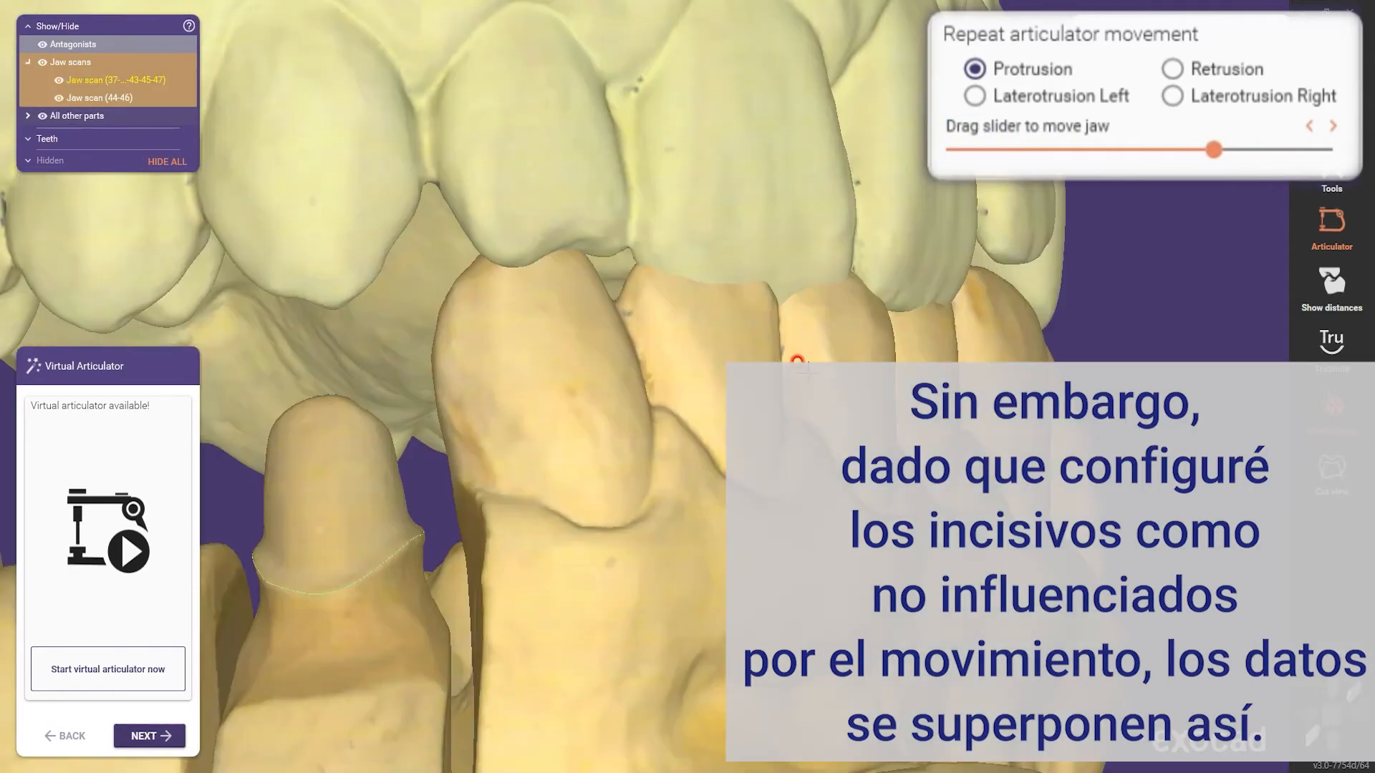
{"action": "scroll", "coordinate": [636, 224], "scroll_direction": "up", "scroll_amount": 2}
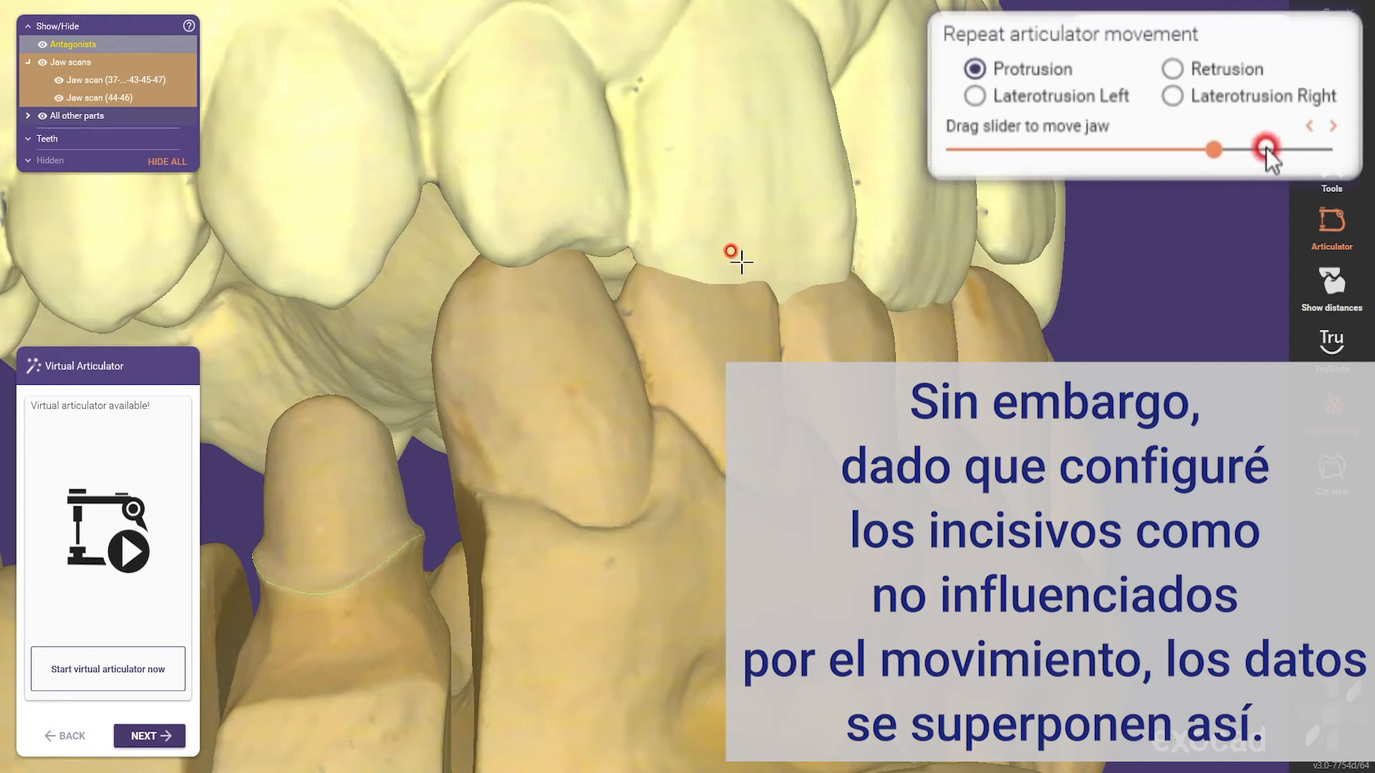
{"action": "left_click_drag", "start_coordinate": [1221, 144], "coordinate": [1204, 148]}
{"action": "left_click_drag", "start_coordinate": [1099, 153], "coordinate": [953, 151]}
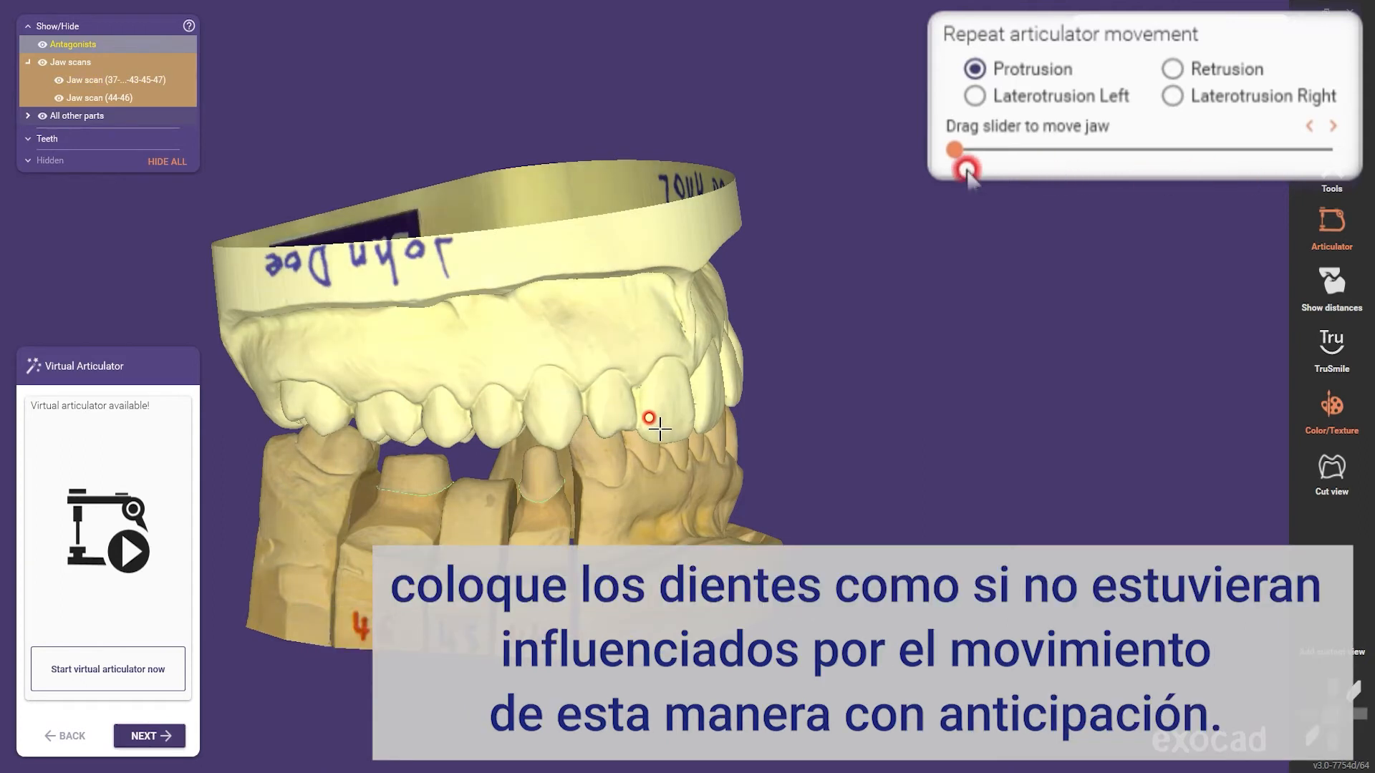
{"action": "left_click_drag", "start_coordinate": [954, 150], "coordinate": [951, 151]}
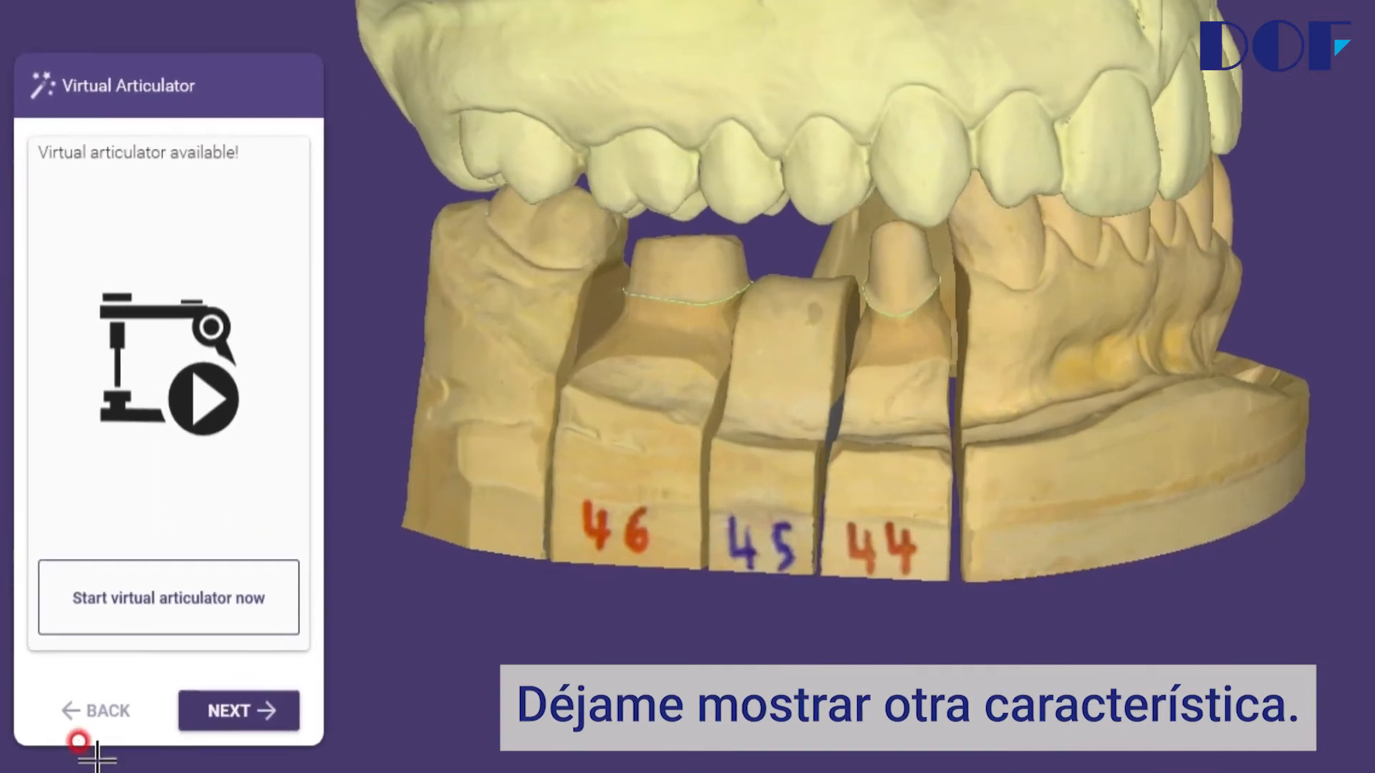
Start the virtual articulator again and lower the left Bennett angle to -5° with the left condylar joint in close view
{"action": "left_click", "coordinate": [101, 680]}
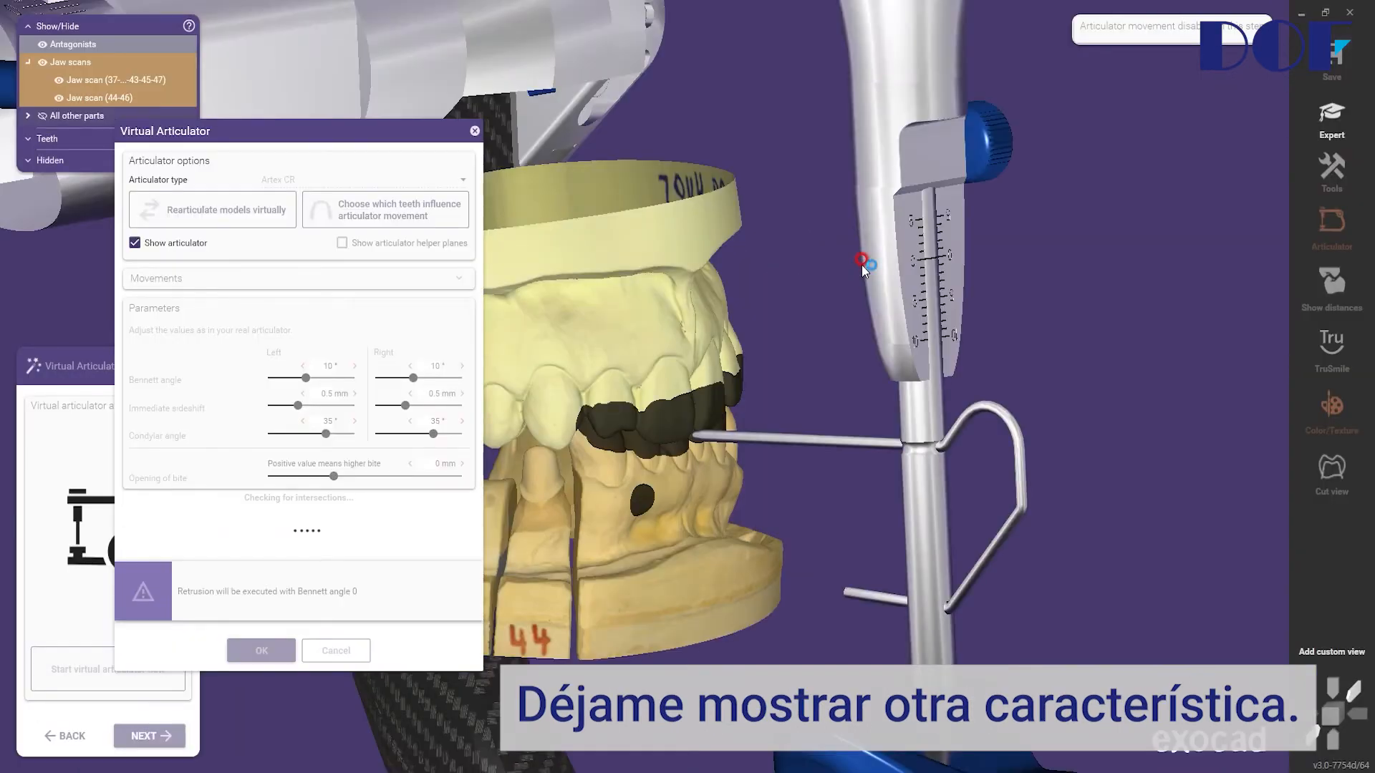
{"action": "middle_click_drag", "start_coordinate": [610, 408], "coordinate": [798, 374]}
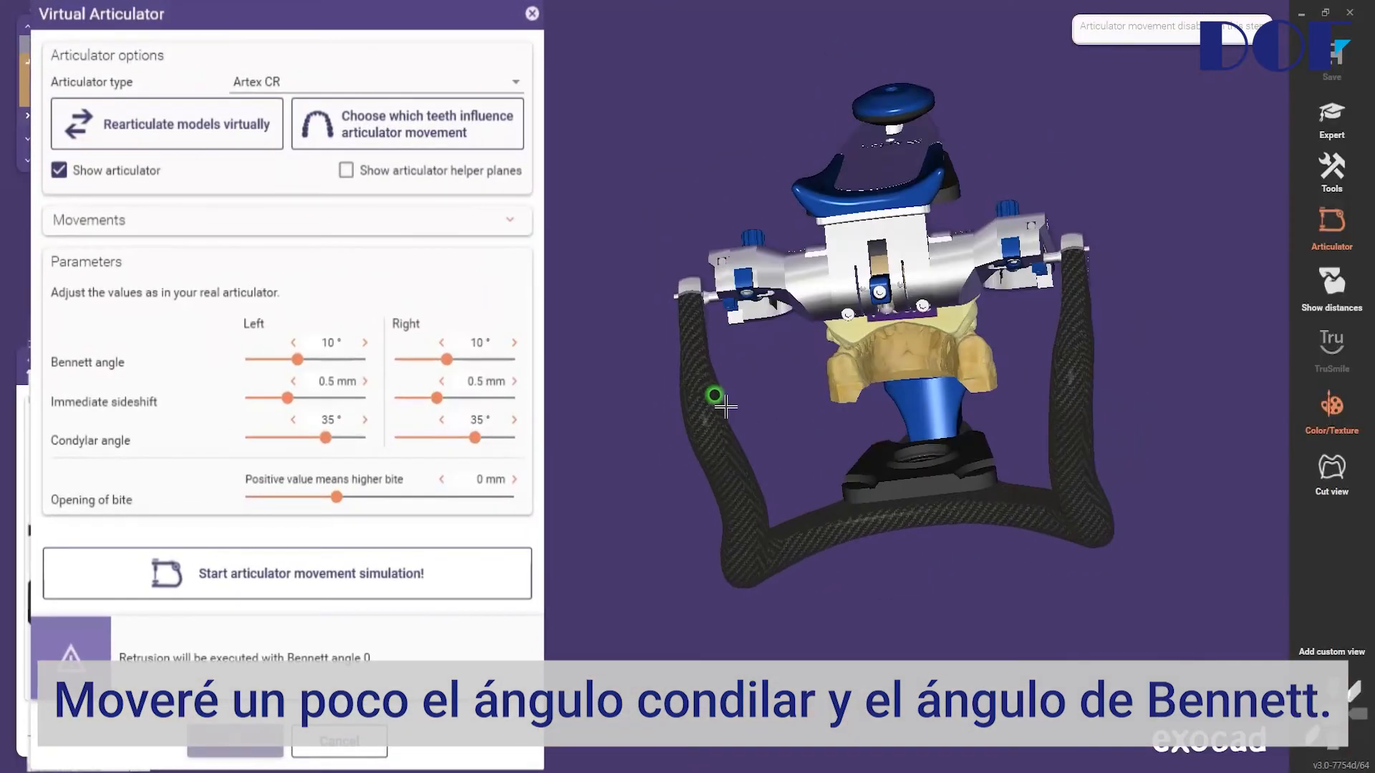
{"action": "scroll", "coordinate": [725, 293], "scroll_direction": "up", "scroll_amount": 8}
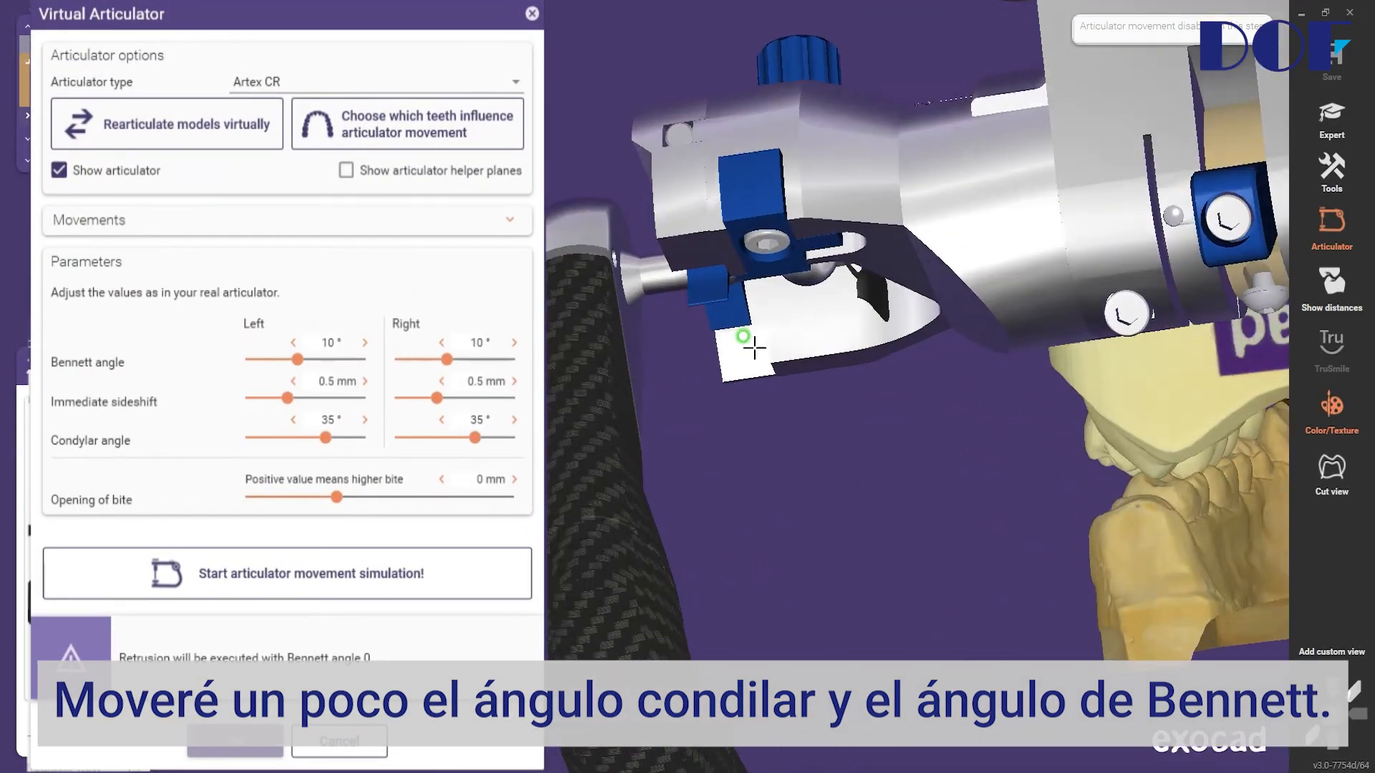
{"action": "right_click_drag", "start_coordinate": [704, 414], "coordinate": [679, 413]}
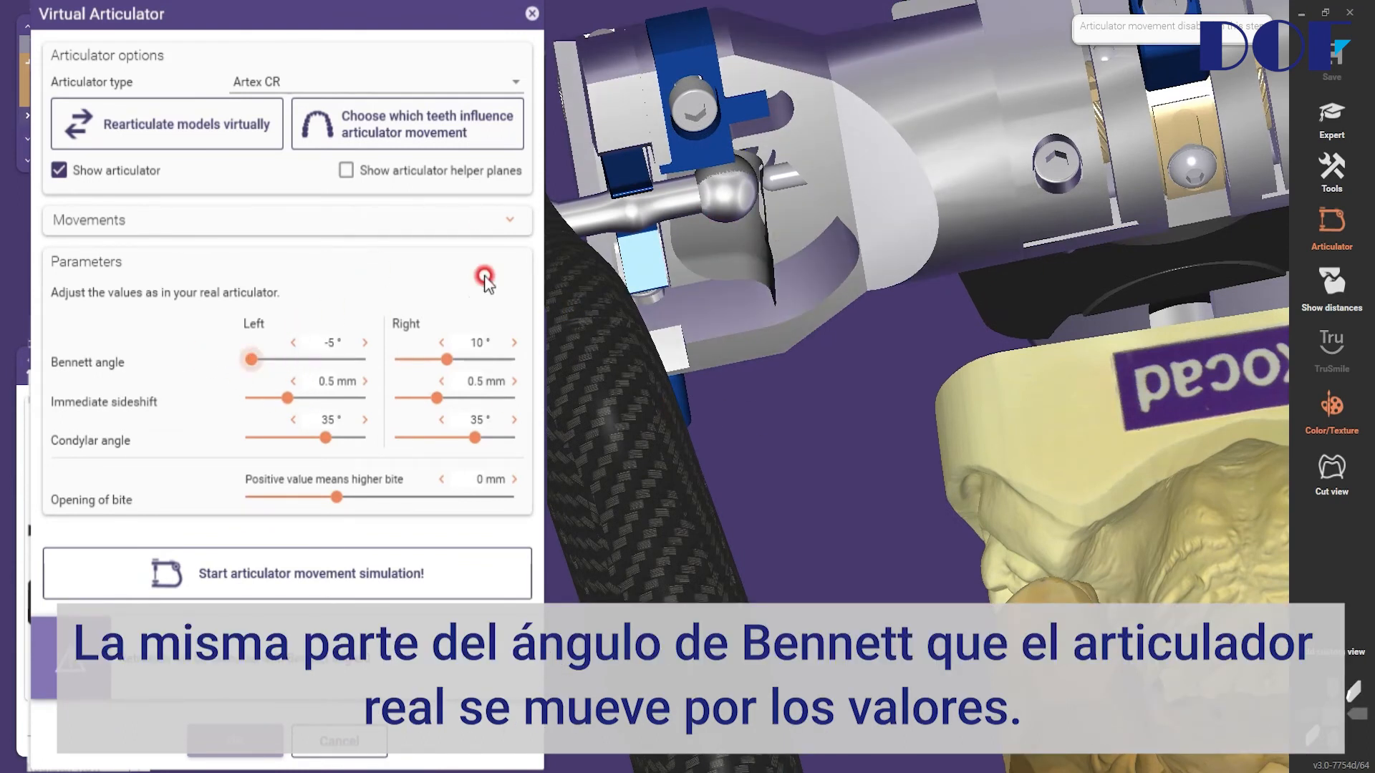
Raise the left Bennett angle to 30° to watch the condylar part move, and set it back to 10°
{"action": "left_click_drag", "start_coordinate": [252, 358], "coordinate": [360, 360]}
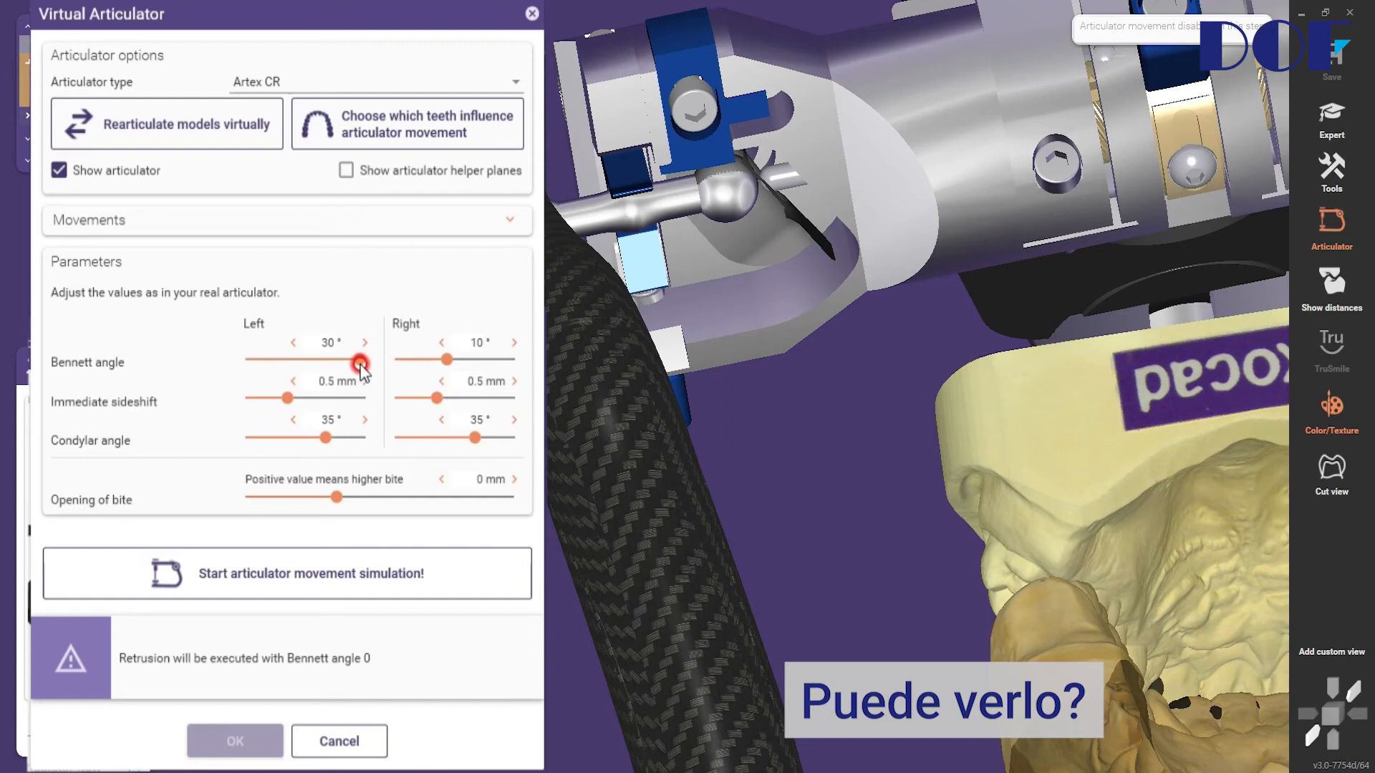
{"action": "left_click_drag", "start_coordinate": [360, 368], "coordinate": [300, 369]}
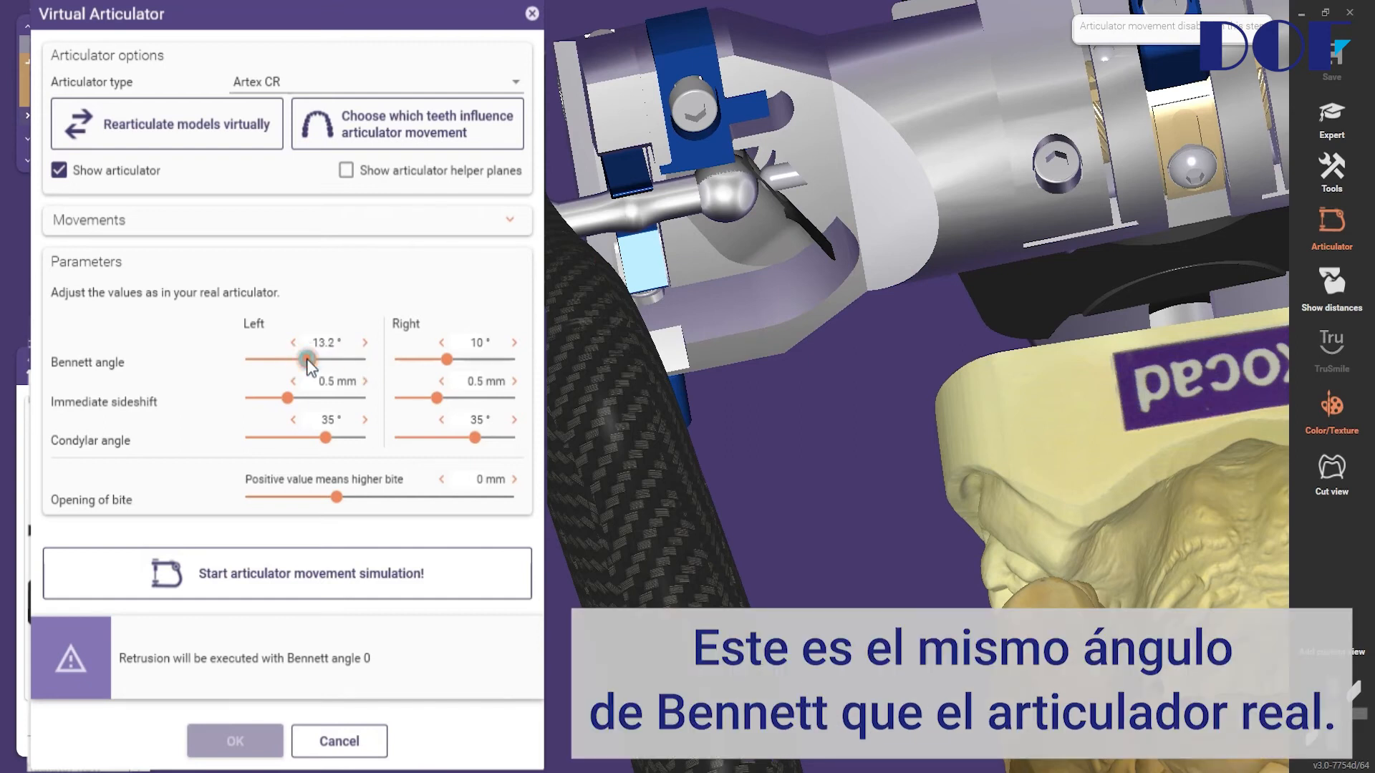
{"action": "left_click", "coordinate": [329, 345]}
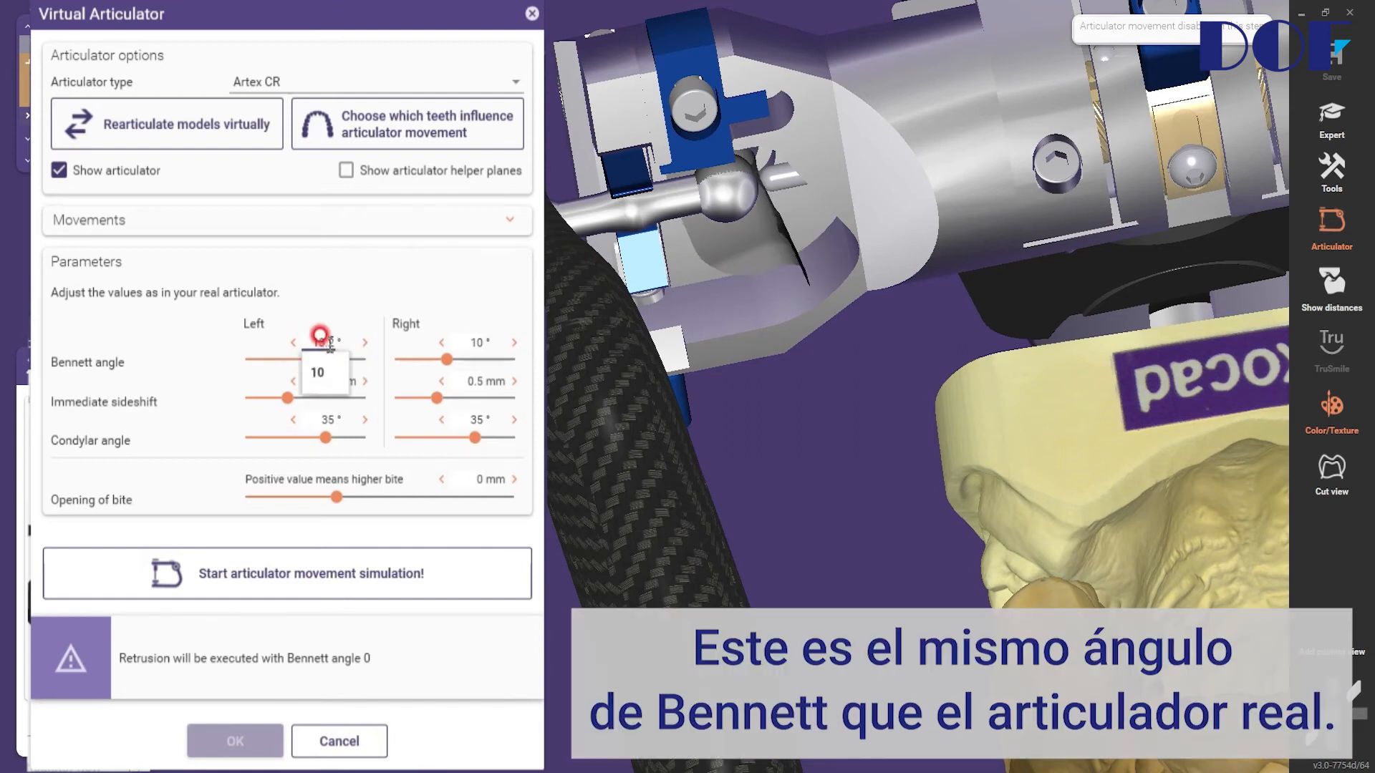
{"action": "left_click", "coordinate": [320, 373]}
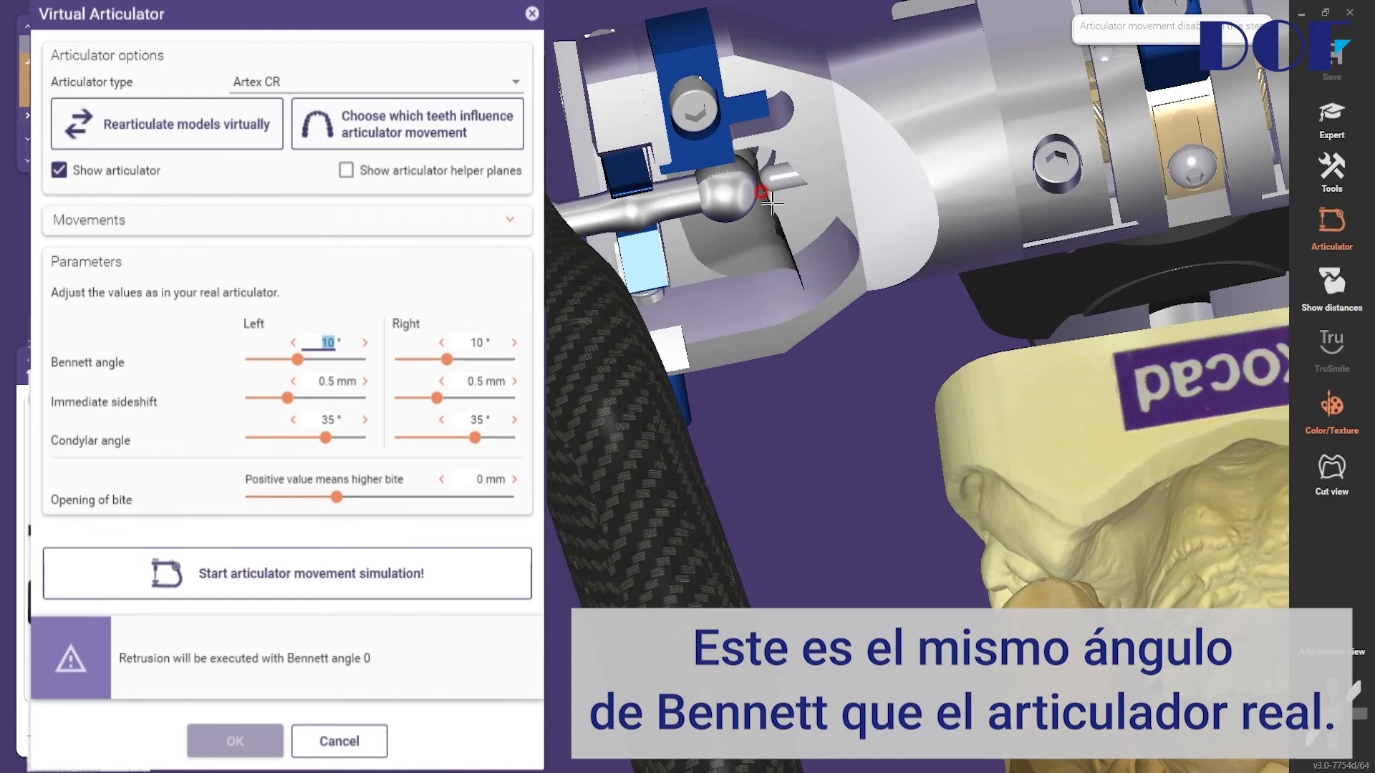
Try a left immediate sideshift of 1.4 mm to see the joint move, and reduce it to 0.7 mm
{"action": "right_click_drag", "start_coordinate": [802, 413], "coordinate": [803, 419]}
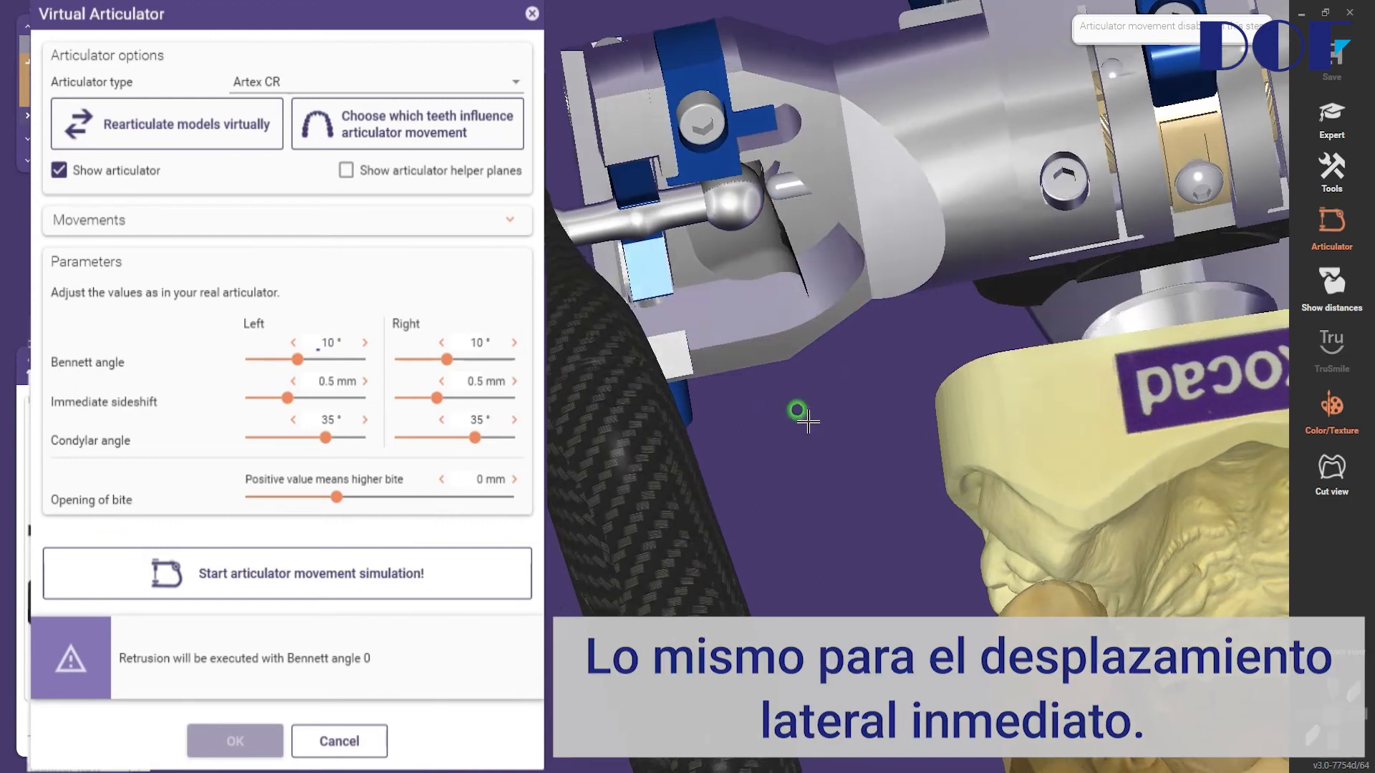
{"action": "left_click", "coordinate": [480, 397]}
{"action": "left_click_drag", "start_coordinate": [284, 398], "coordinate": [352, 398]}
{"action": "left_click", "coordinate": [747, 170]}
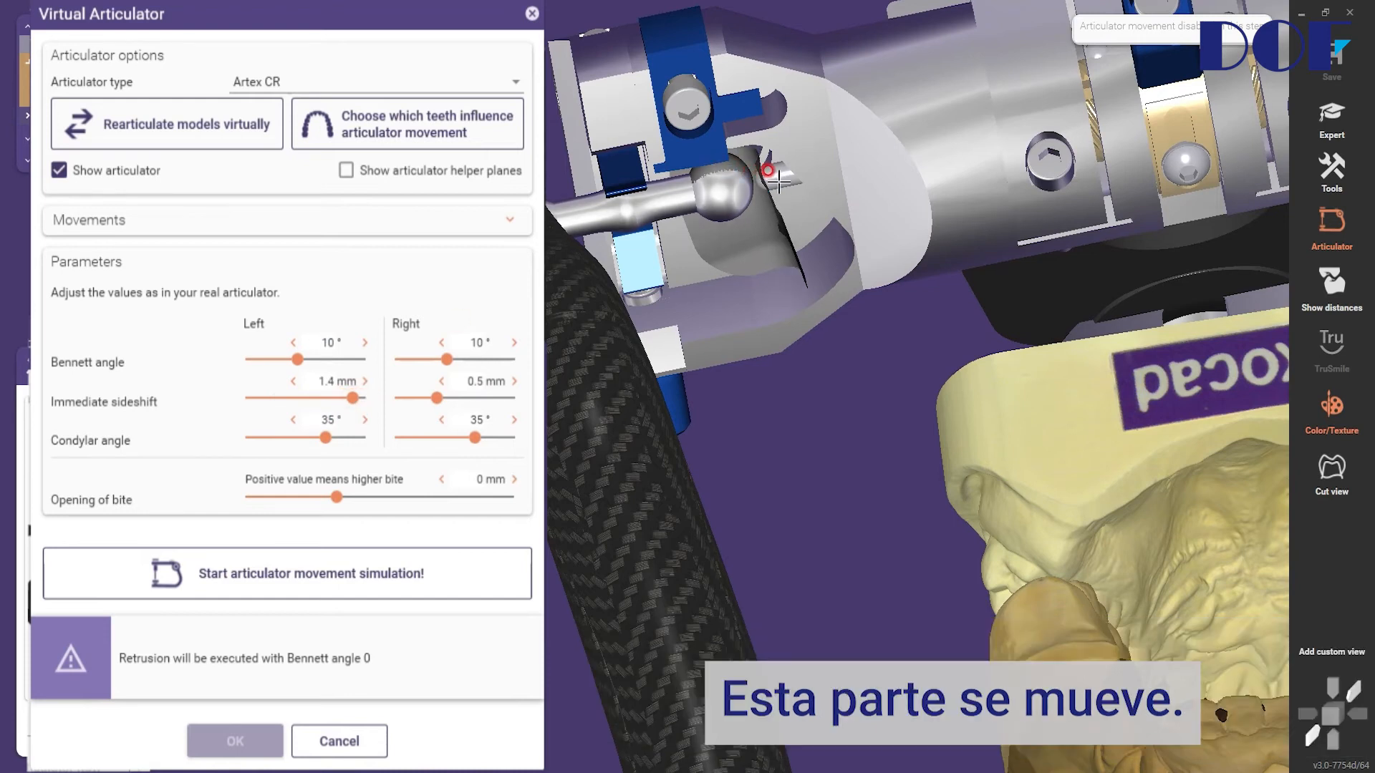
{"action": "left_click_drag", "start_coordinate": [352, 398], "coordinate": [302, 402]}
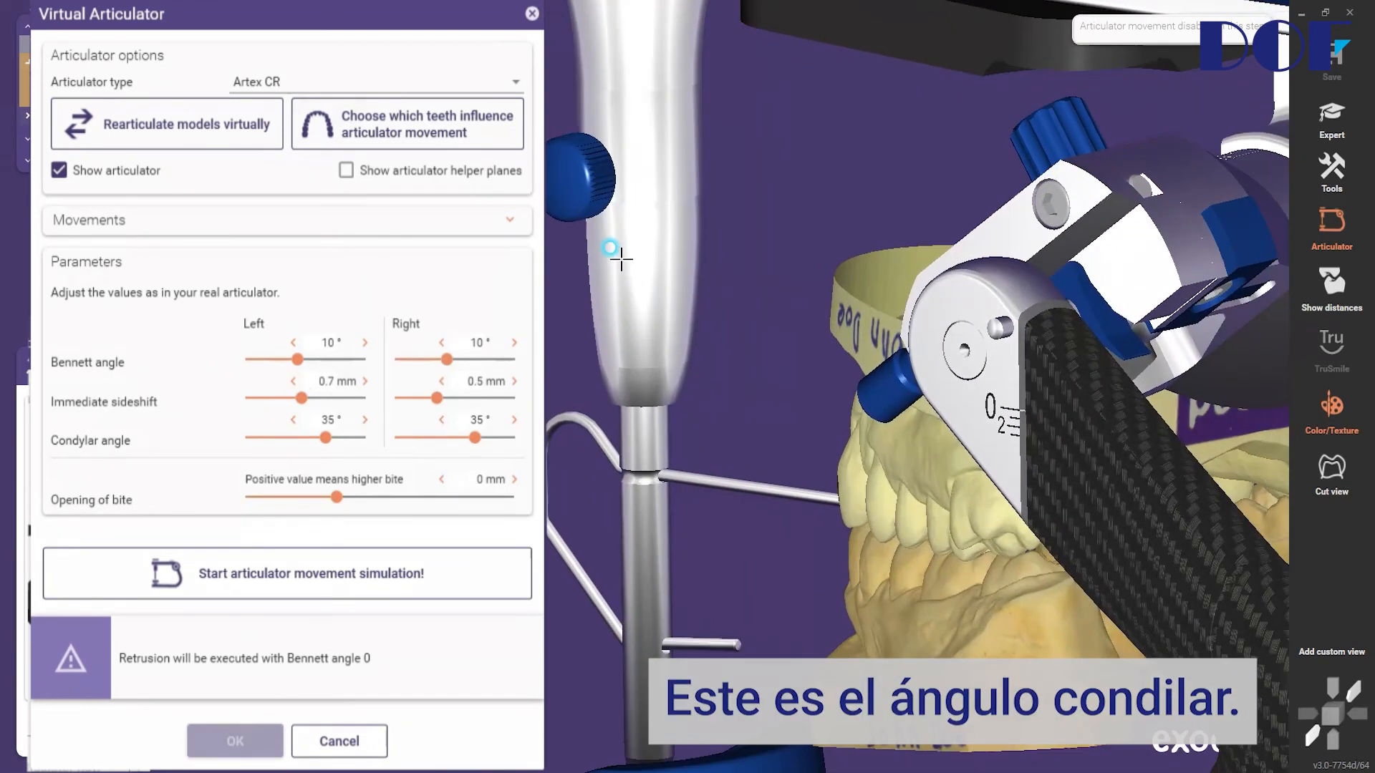
Try the left condylar angle at -20° and 60° in a side view of the joint, and set it back to 35°
{"action": "right_click_drag", "start_coordinate": [614, 255], "coordinate": [753, 247]}
{"action": "scroll", "coordinate": [755, 248], "scroll_direction": "down", "scroll_amount": 2}
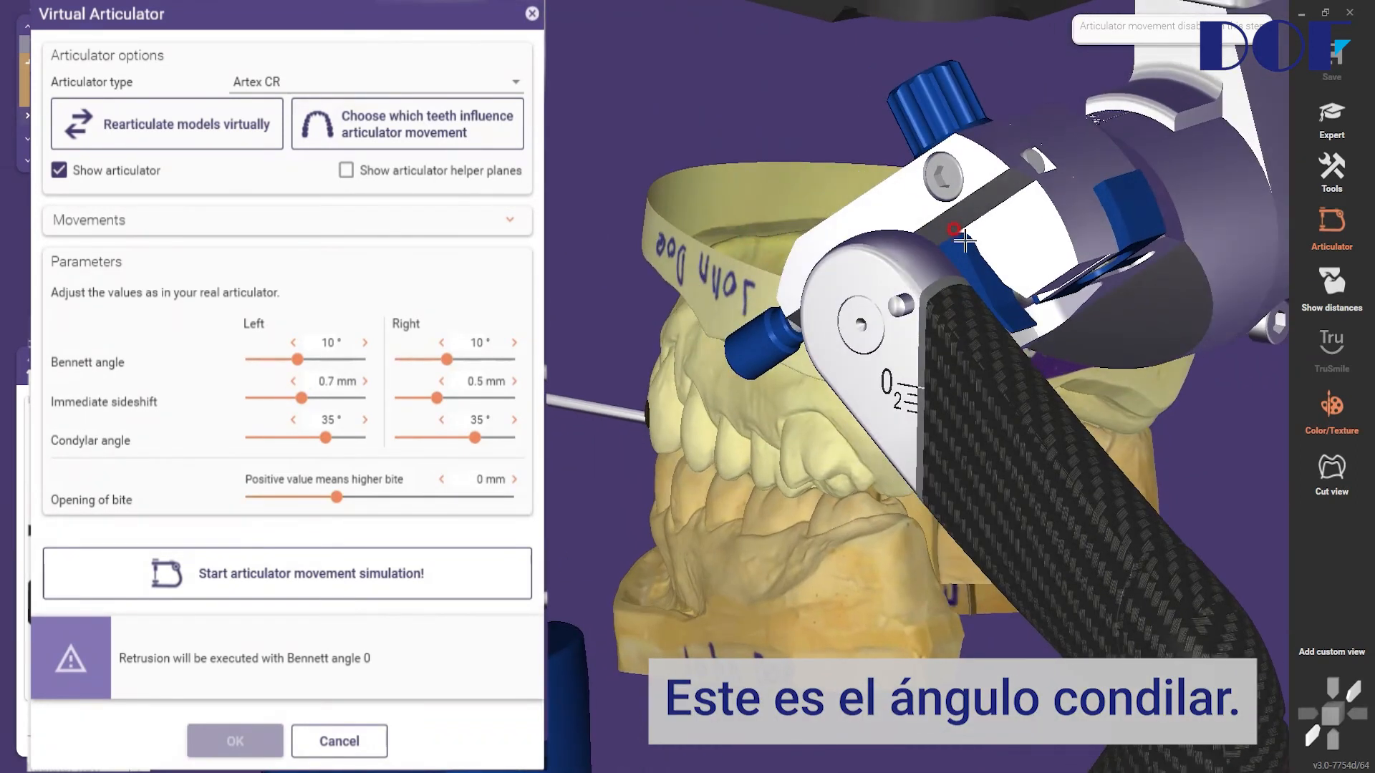
{"action": "left_click_drag", "start_coordinate": [324, 438], "coordinate": [245, 450]}
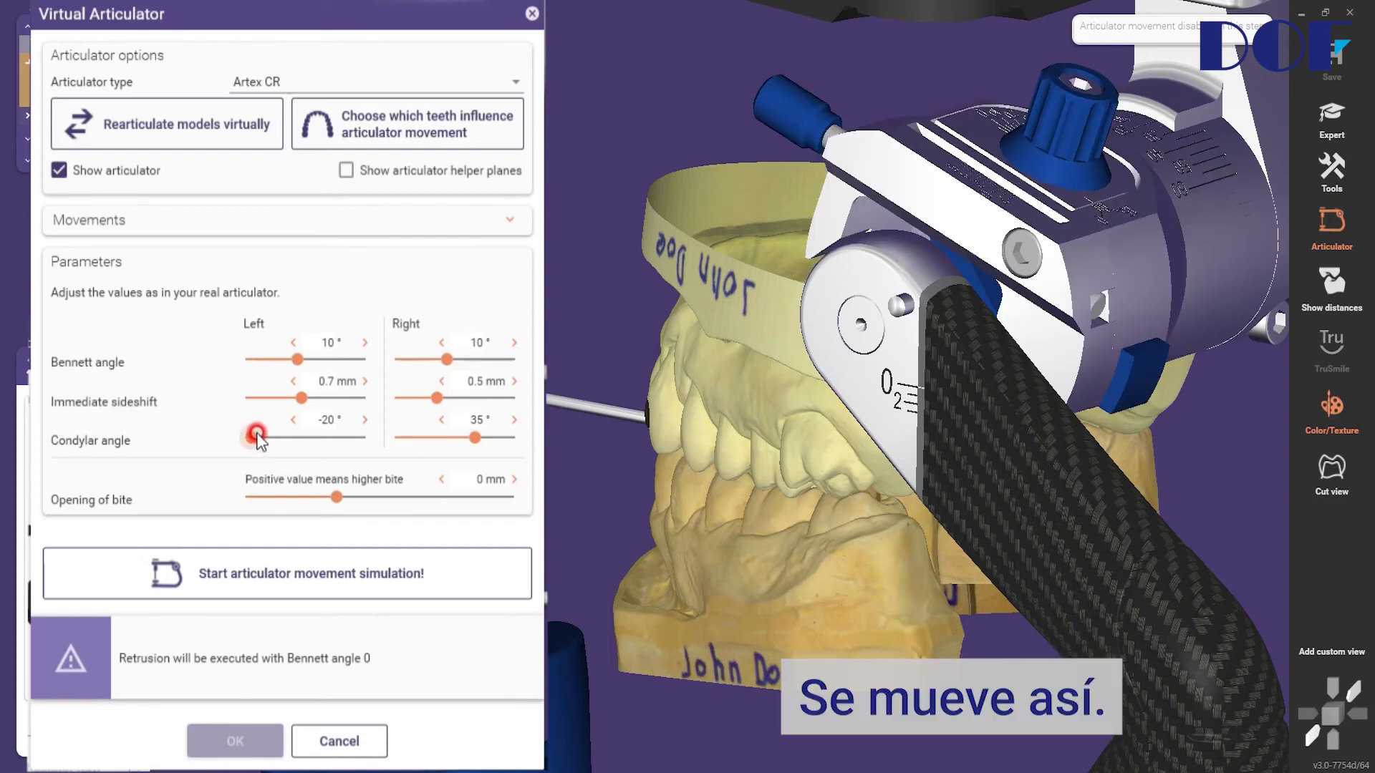
{"action": "left_click_drag", "start_coordinate": [246, 435], "coordinate": [360, 446]}
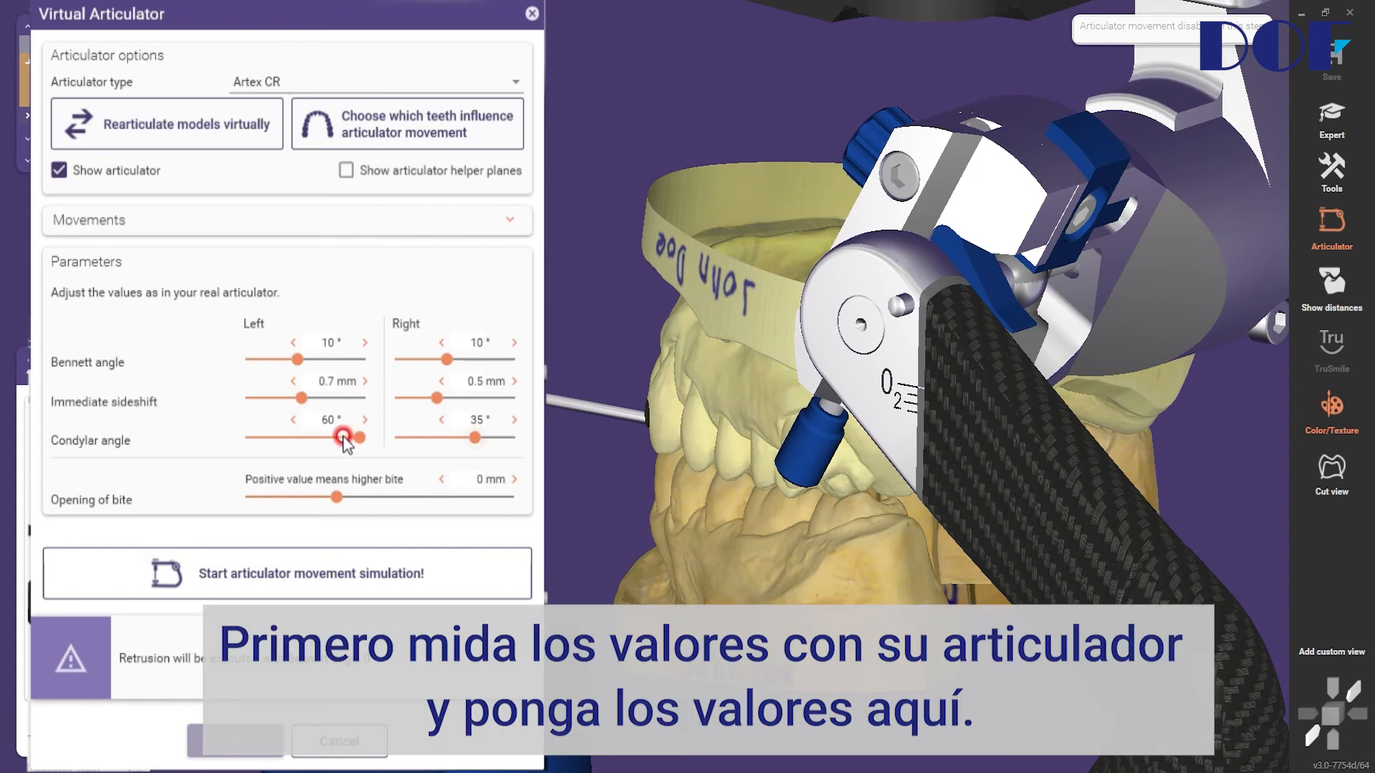
{"action": "right_click", "coordinate": [322, 413]}
{"action": "left_click", "coordinate": [334, 447]}
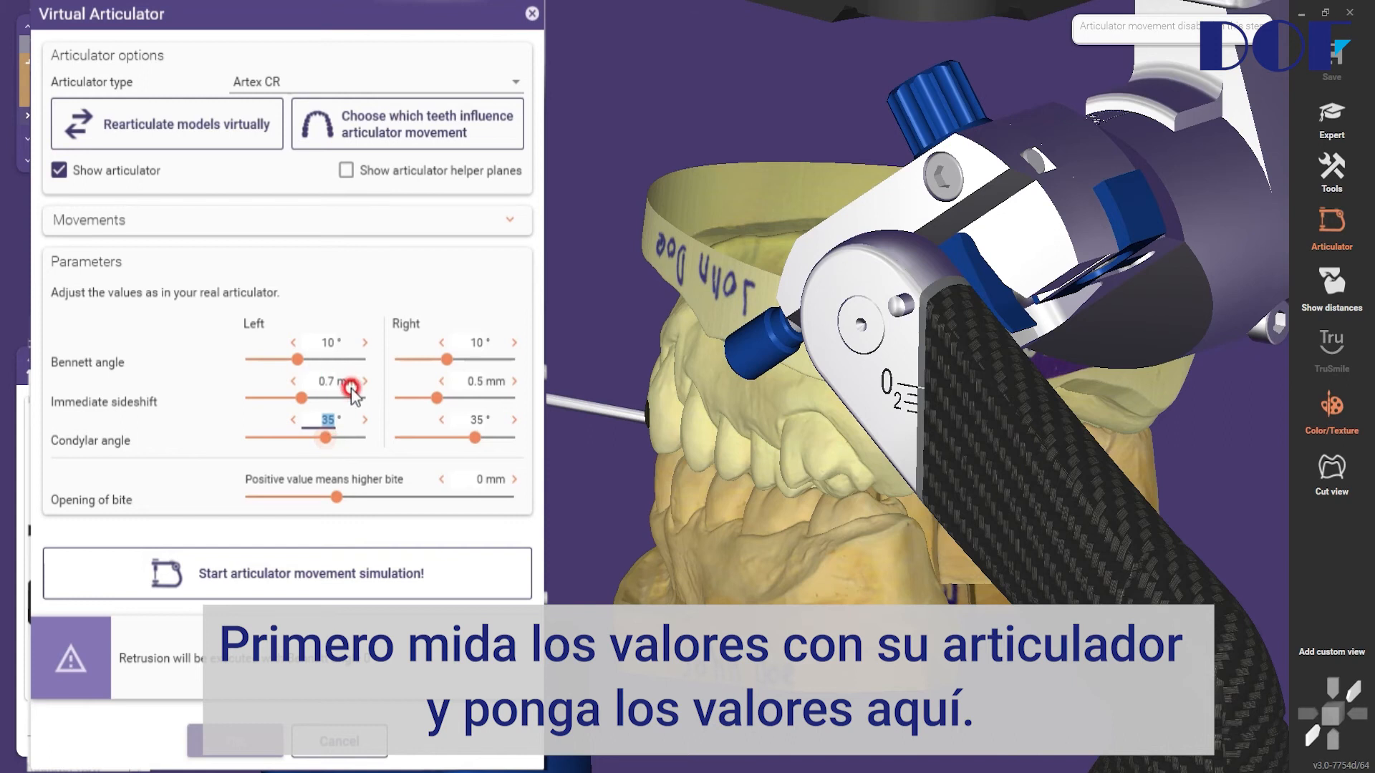
Open the bite to 5.2 mm to check the gap between the jaws, and lower the bite opening to -5 mm
{"action": "scroll", "coordinate": [863, 410], "scroll_direction": "down", "scroll_amount": 3}
{"action": "scroll", "coordinate": [862, 410], "scroll_direction": "down", "scroll_amount": 5}
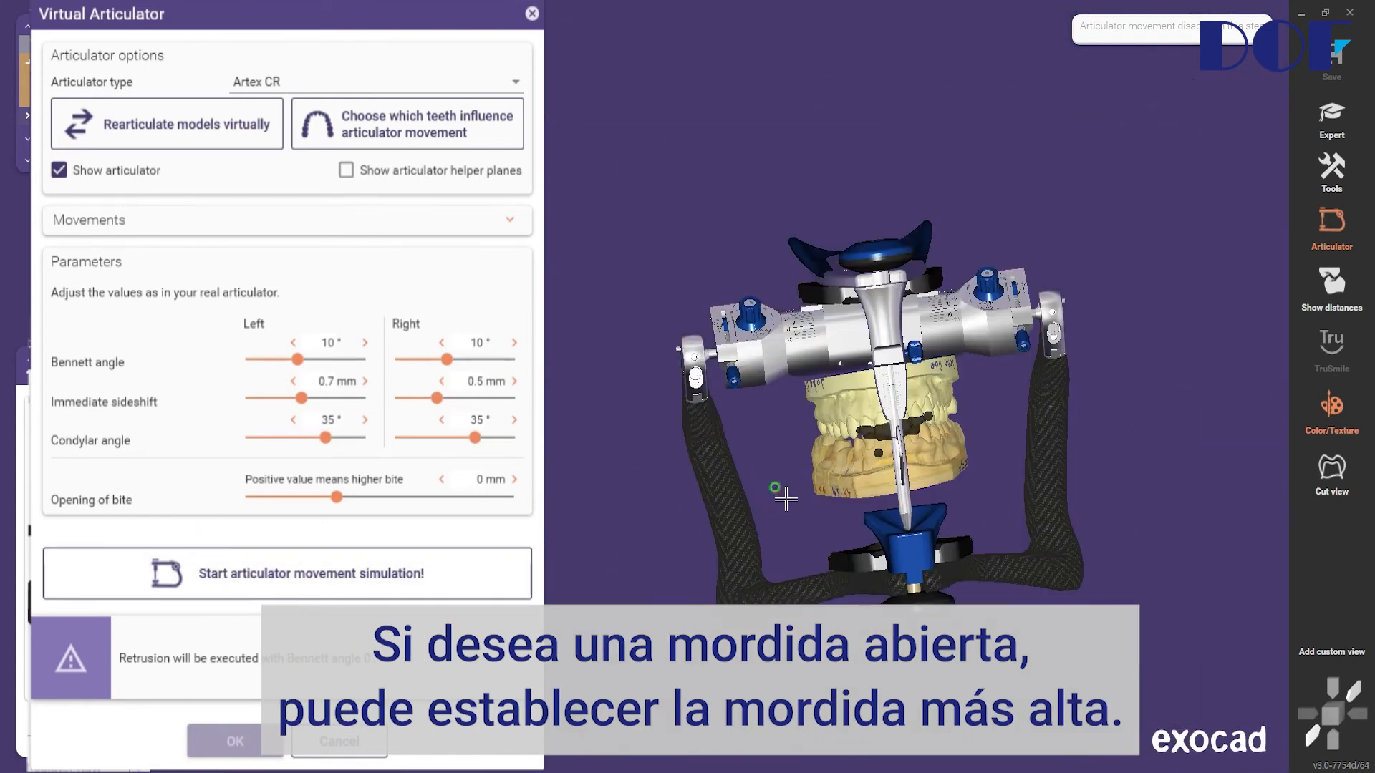
{"action": "right_click_drag", "start_coordinate": [789, 498], "coordinate": [821, 492]}
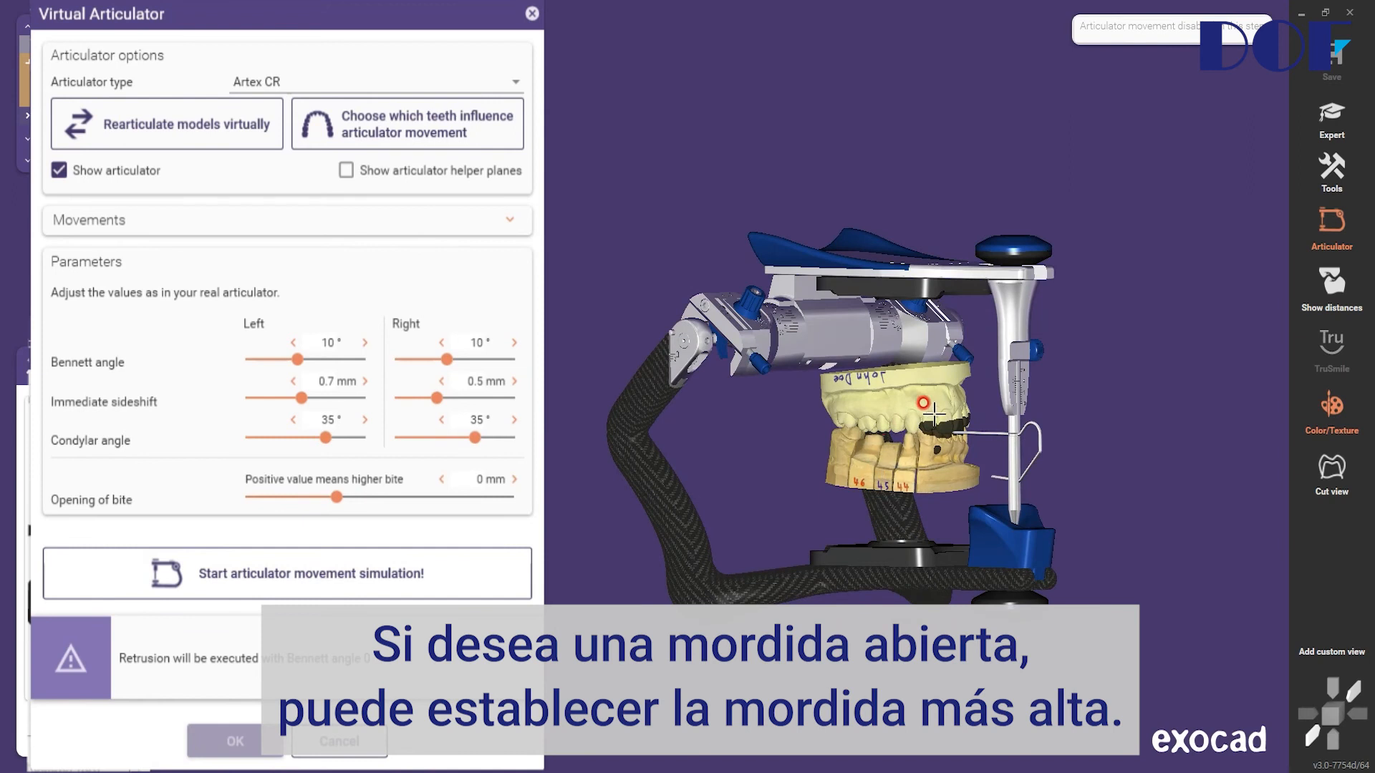
{"action": "scroll", "coordinate": [931, 423], "scroll_direction": "up", "scroll_amount": 5}
{"action": "left_click", "coordinate": [336, 498]}
{"action": "left_click_drag", "start_coordinate": [367, 502], "coordinate": [423, 508]}
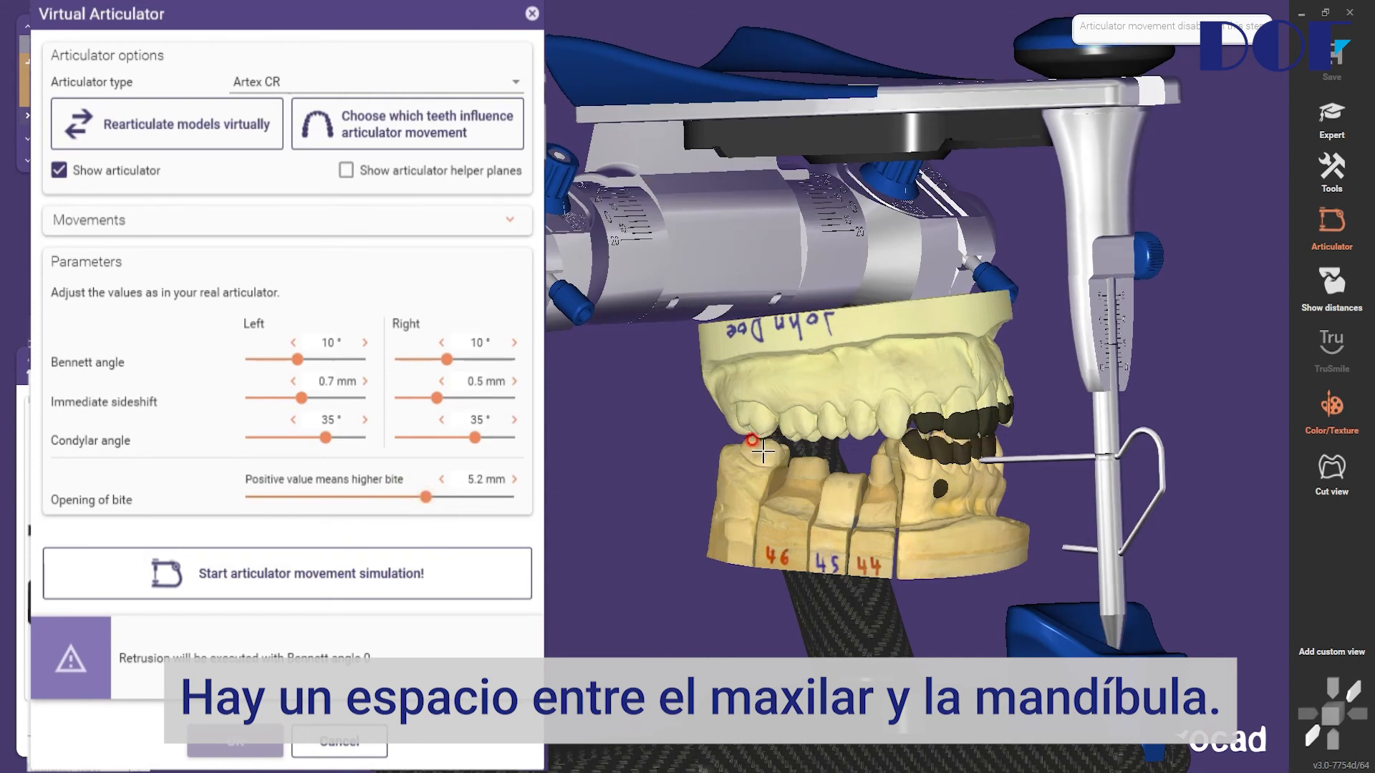
{"action": "left_click_drag", "start_coordinate": [427, 507], "coordinate": [201, 509]}
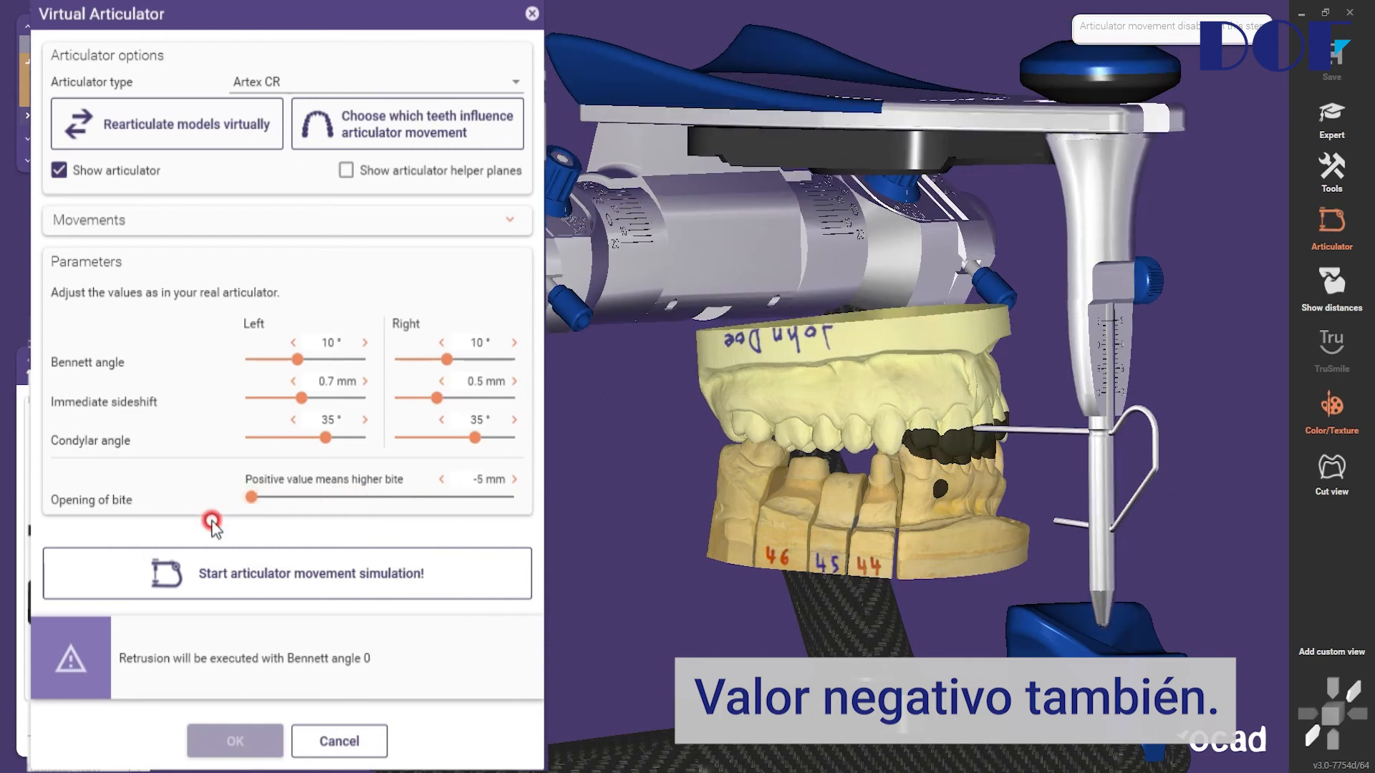